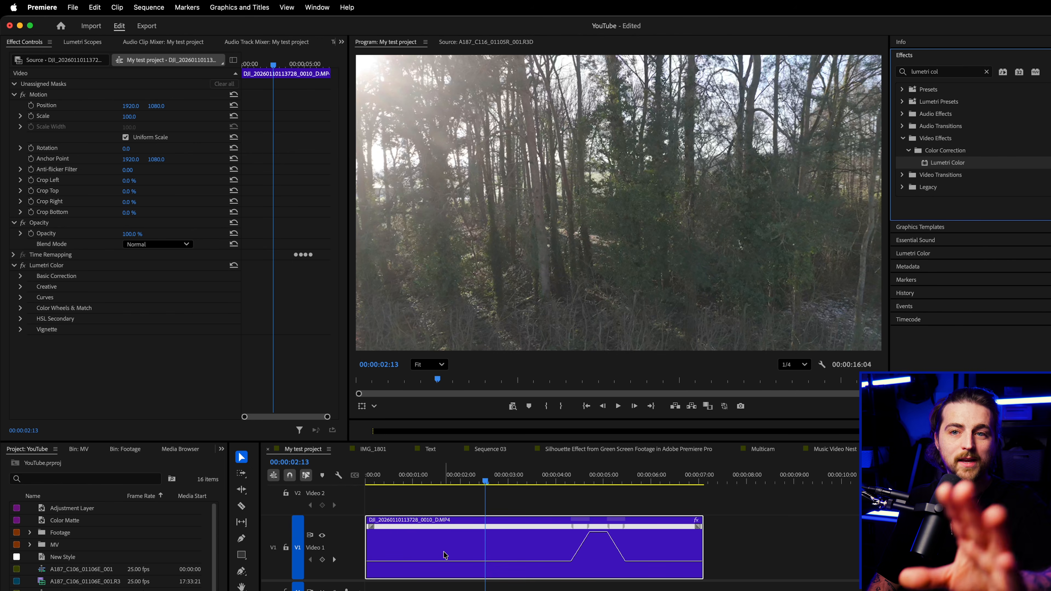
- Expand the Basic Correction settings of the clip's Lumetri Color effect
{"action": "left_click", "coordinate": [57, 268]}
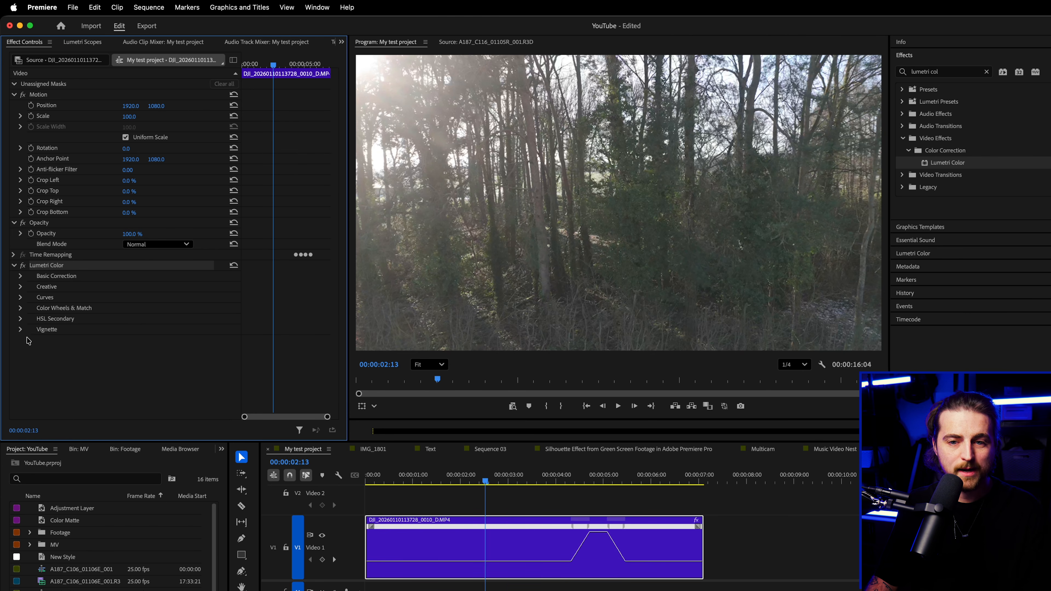
{"action": "left_click", "coordinate": [20, 276]}
{"action": "scroll", "coordinate": [31, 278], "scroll_direction": "down", "scroll_amount": 5}
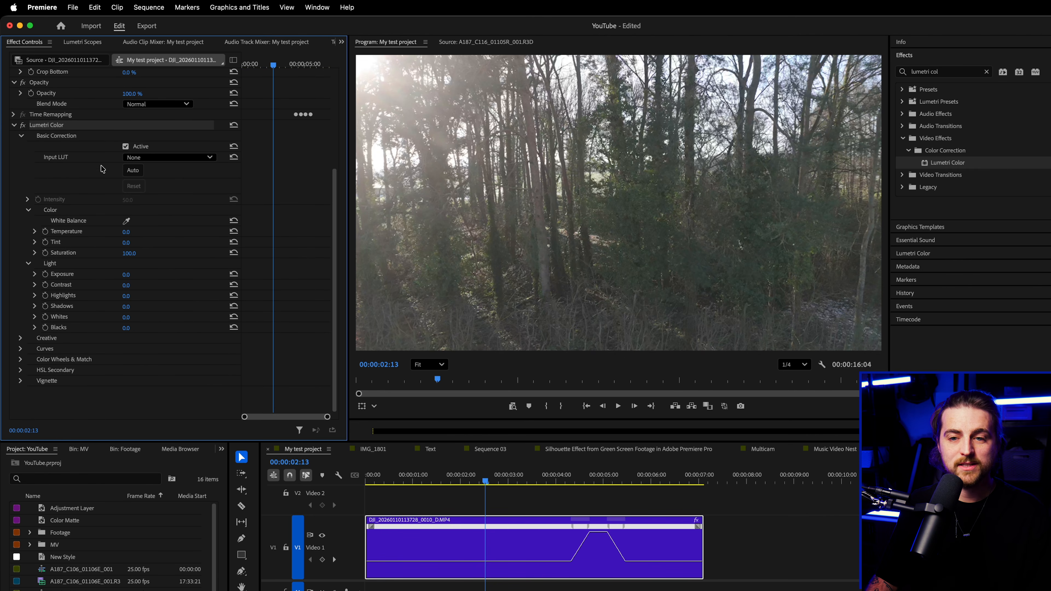
- Try out a Saturation of 300 and a Contrast of 74 in Basic Correction, undoing each adjustment
{"action": "left_click_drag", "start_coordinate": [129, 231], "coordinate": [167, 257]}
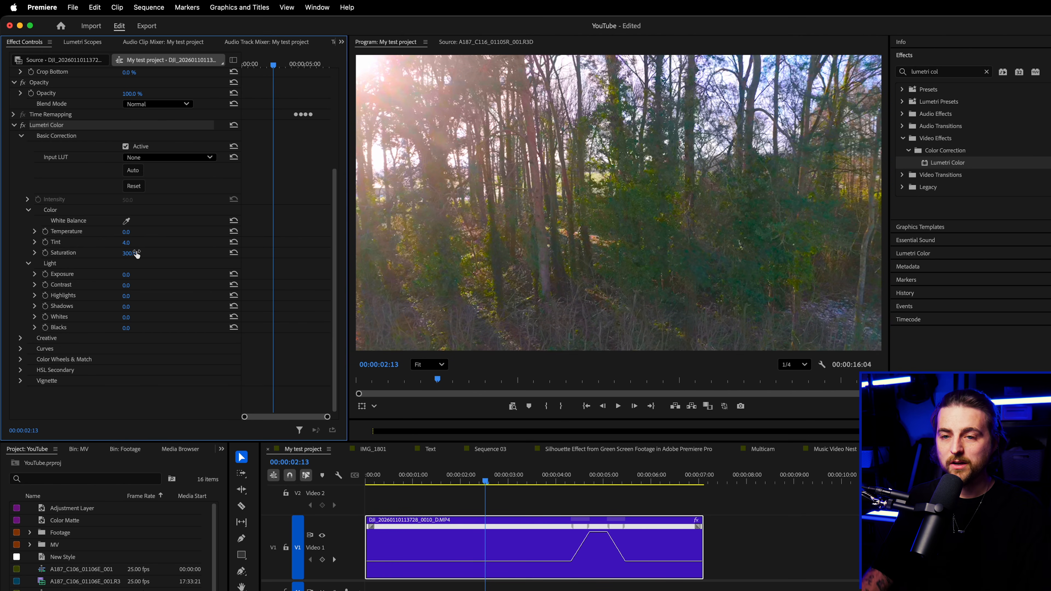
{"action": "key", "text": "cmd+z"}
{"action": "mouse_move", "coordinate": [126, 275]}
{"action": "left_mouse_down"}
{"action": "mouse_move", "coordinate": [153, 285]}
{"action": "mouse_move", "coordinate": [124, 285]}
{"action": "mouse_move", "coordinate": [138, 285]}
{"action": "left_mouse_up"}
{"action": "key", "text": "cmd+z"}
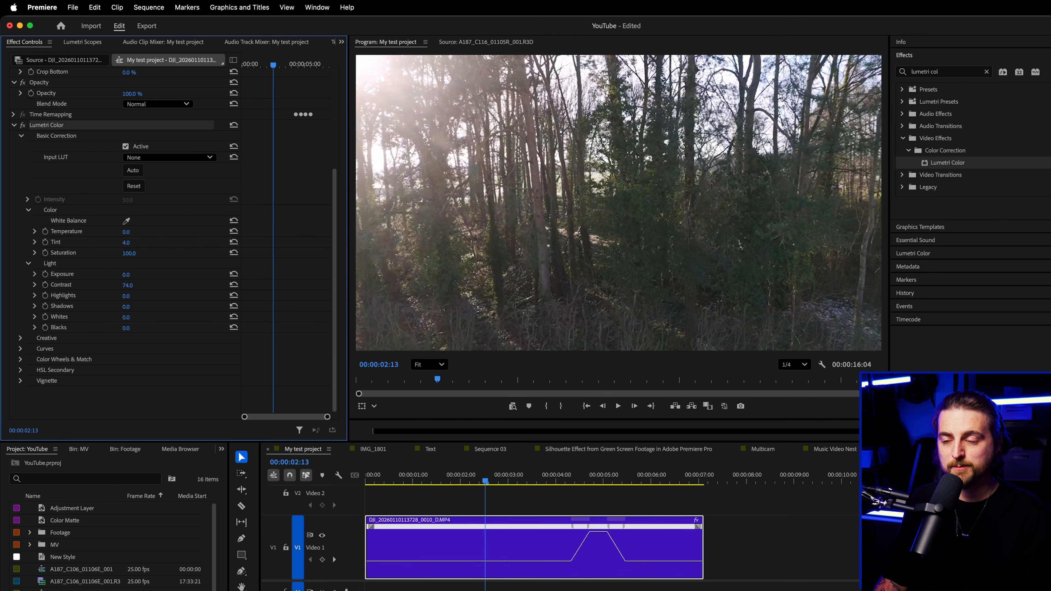
{"action": "key", "text": "cmd+z"}
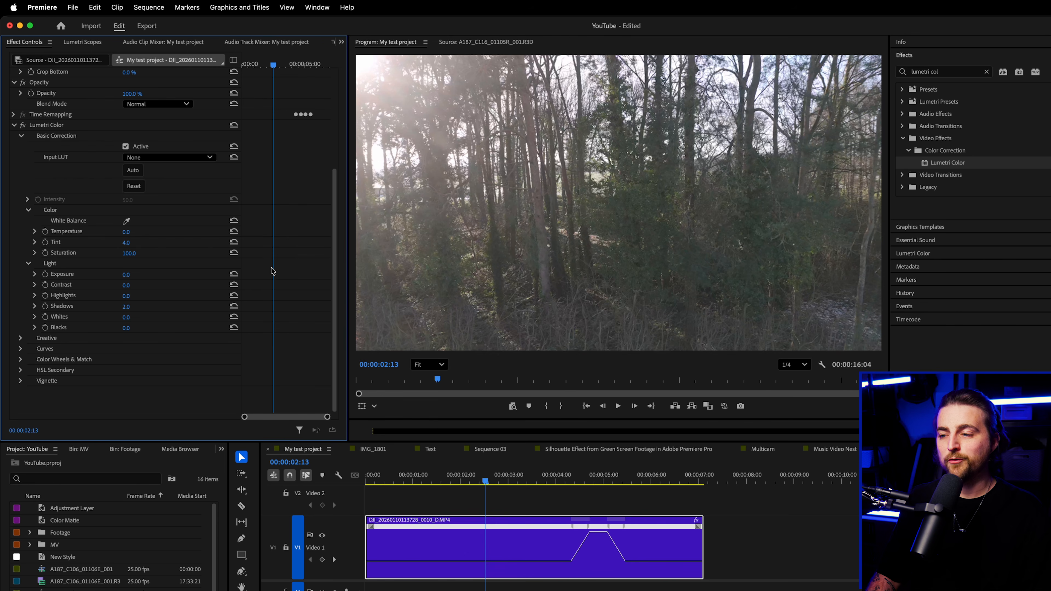
- Set both the playback resolution and the paused resolution of the program monitor to Full
{"action": "left_click", "coordinate": [790, 367]}
{"action": "left_click", "coordinate": [791, 386]}
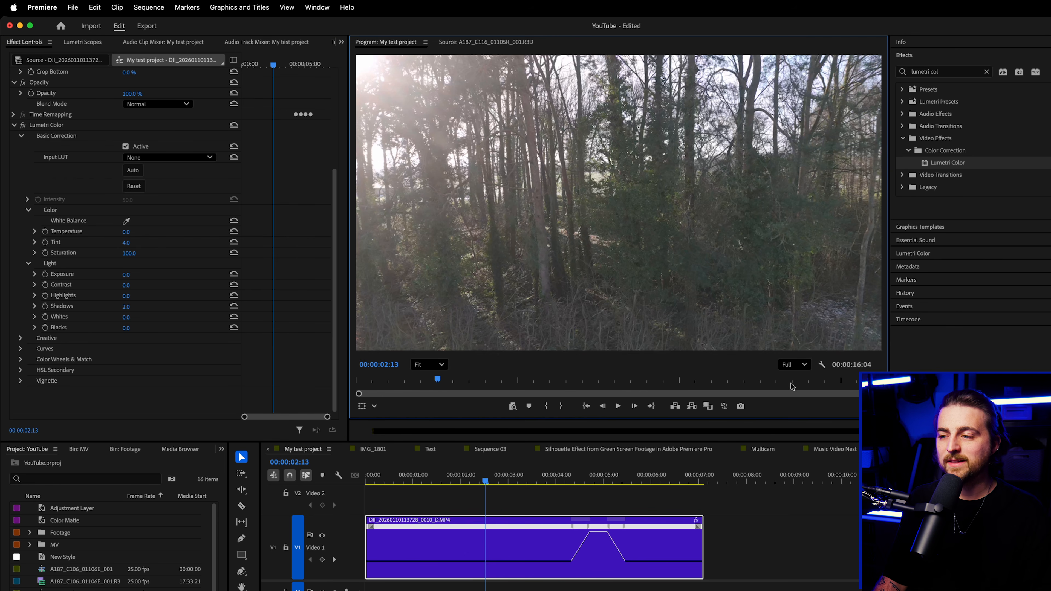
{"action": "left_click", "coordinate": [820, 366]}
{"action": "mouse_move", "coordinate": [951, 332]}
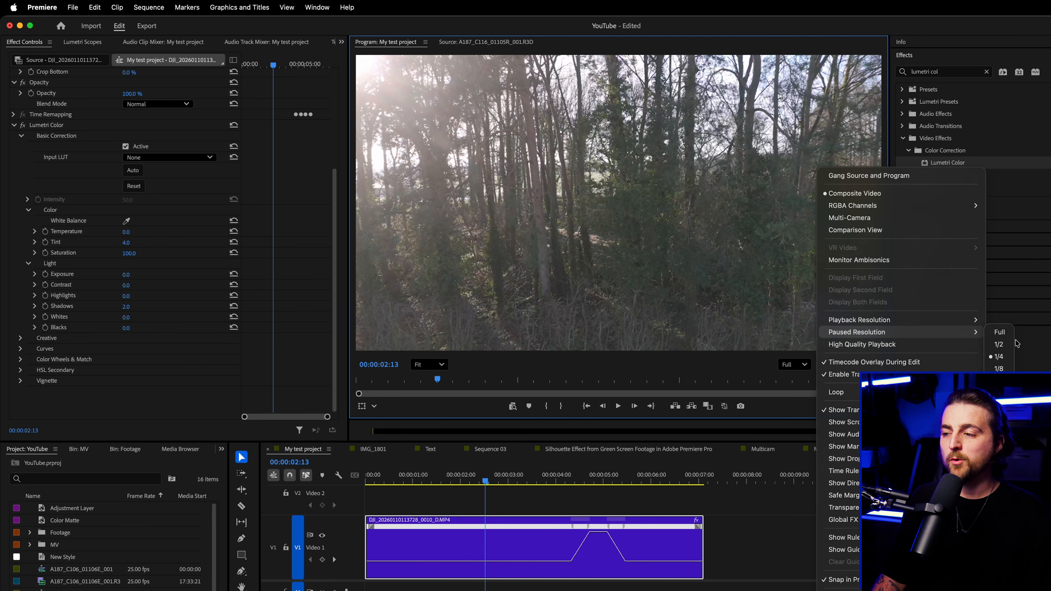
{"action": "left_click", "coordinate": [999, 332]}
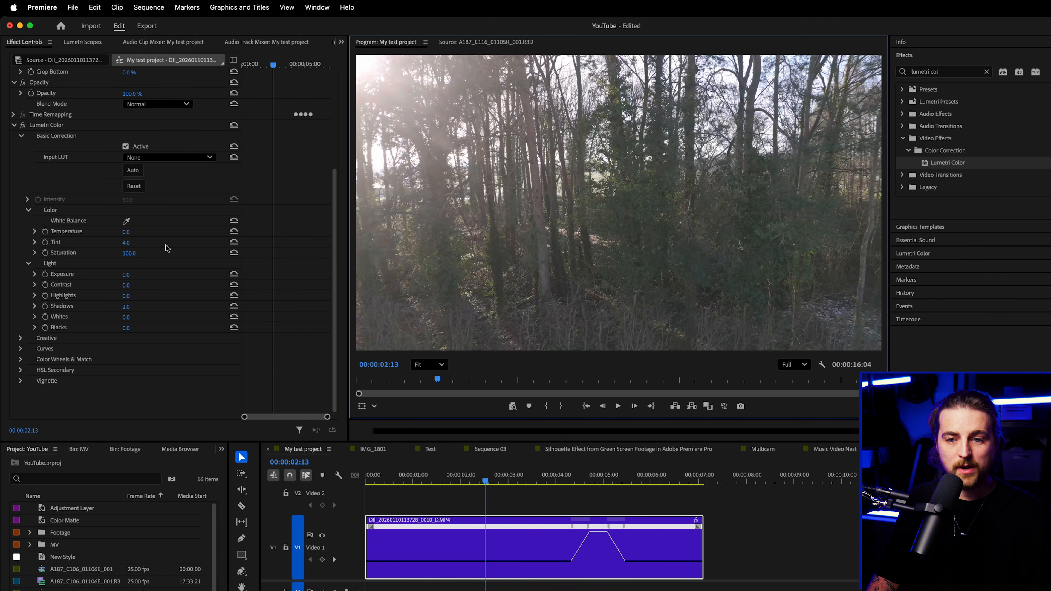
- Set the Basic Correction colour values to Temperature 14, Tint 13 and Saturation 145
{"action": "left_click_drag", "start_coordinate": [127, 232], "coordinate": [131, 233]}
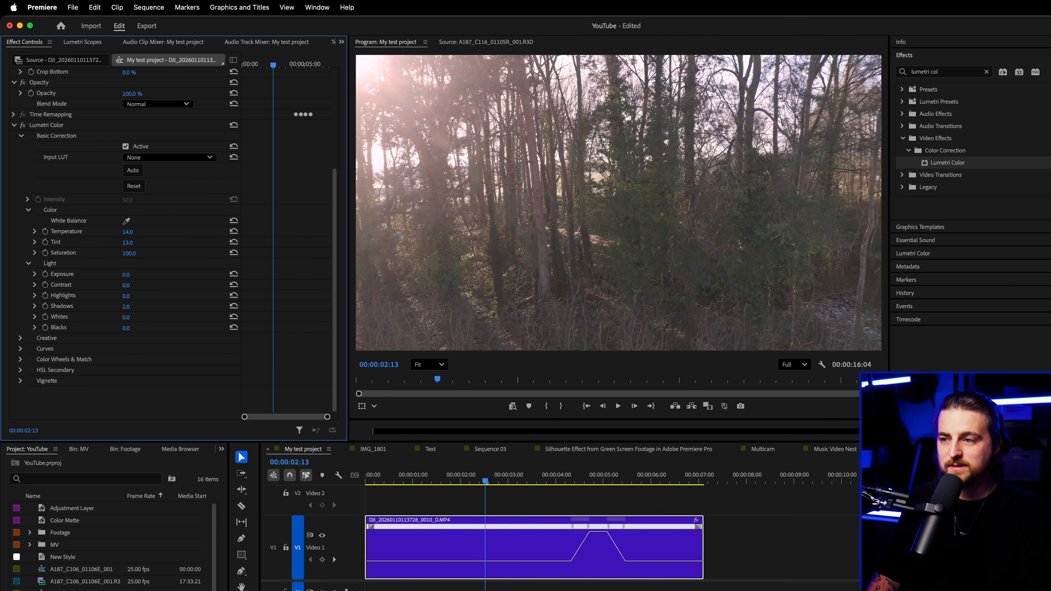
{"action": "left_click_drag", "start_coordinate": [125, 243], "coordinate": [129, 242]}
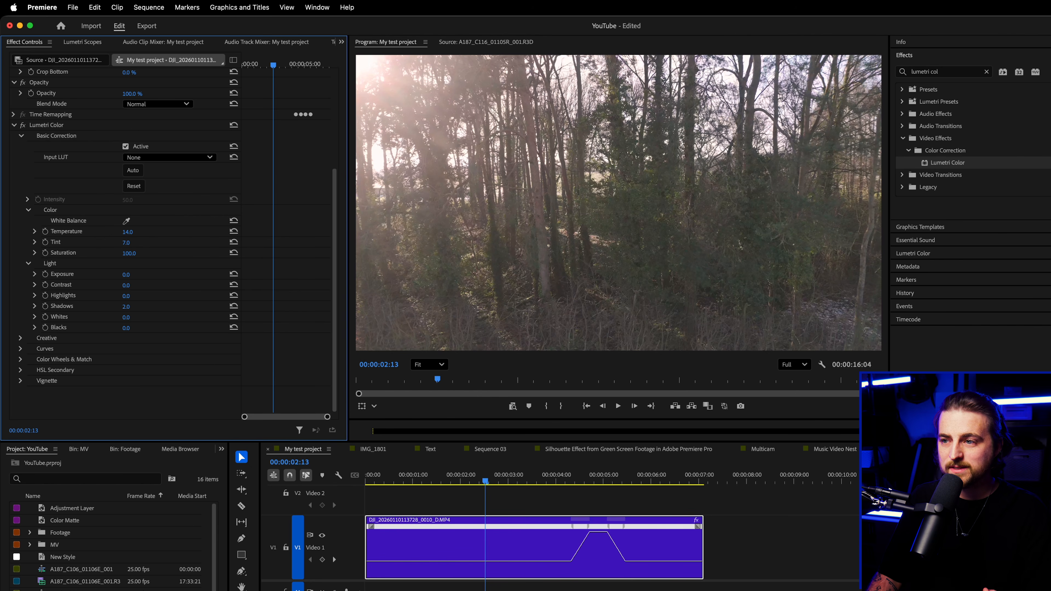
{"action": "left_click_drag", "start_coordinate": [128, 242], "coordinate": [125, 243]}
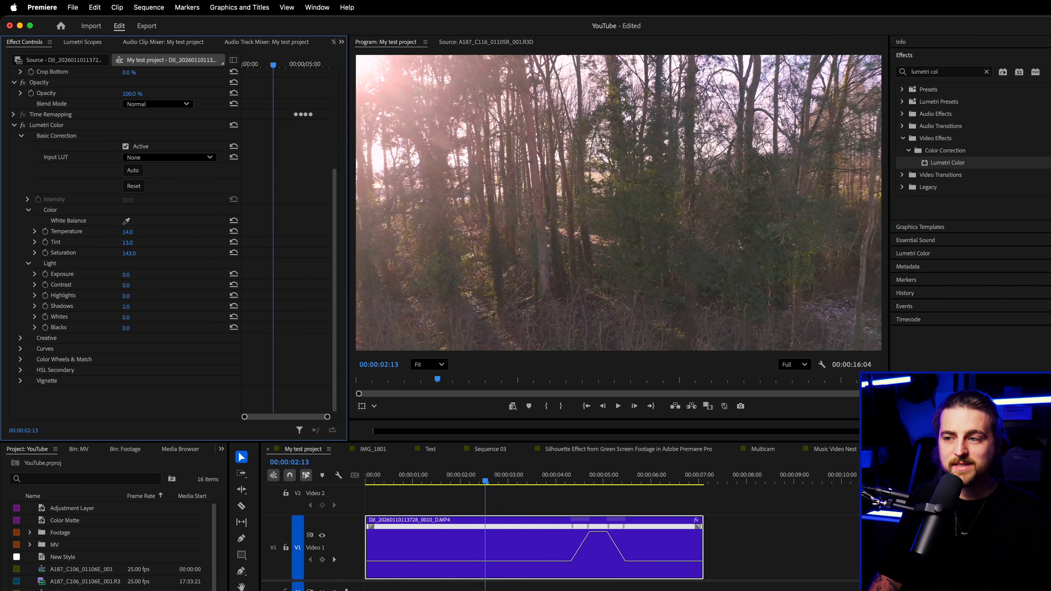
{"action": "left_click_drag", "start_coordinate": [132, 253], "coordinate": [143, 259]}
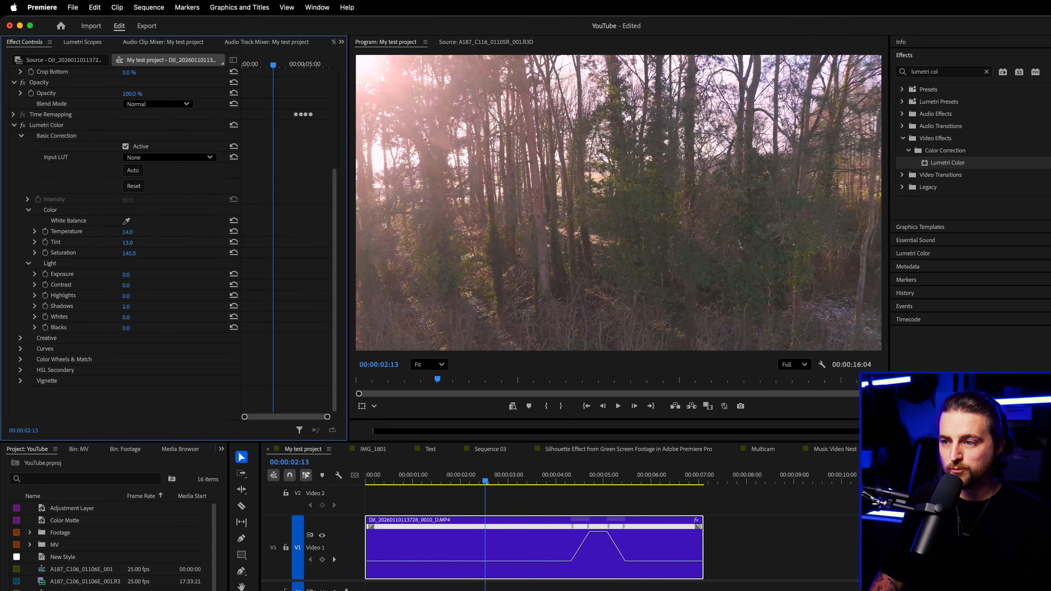
- Set the Light values to Exposure 0.1, Contrast 150, Highlights -103, Shadows 12 and Whites -23
{"action": "mouse_move", "coordinate": [127, 287]}
{"action": "left_mouse_down"}
{"action": "mouse_move", "coordinate": [149, 287]}
{"action": "mouse_move", "coordinate": [127, 285]}
{"action": "left_mouse_up"}
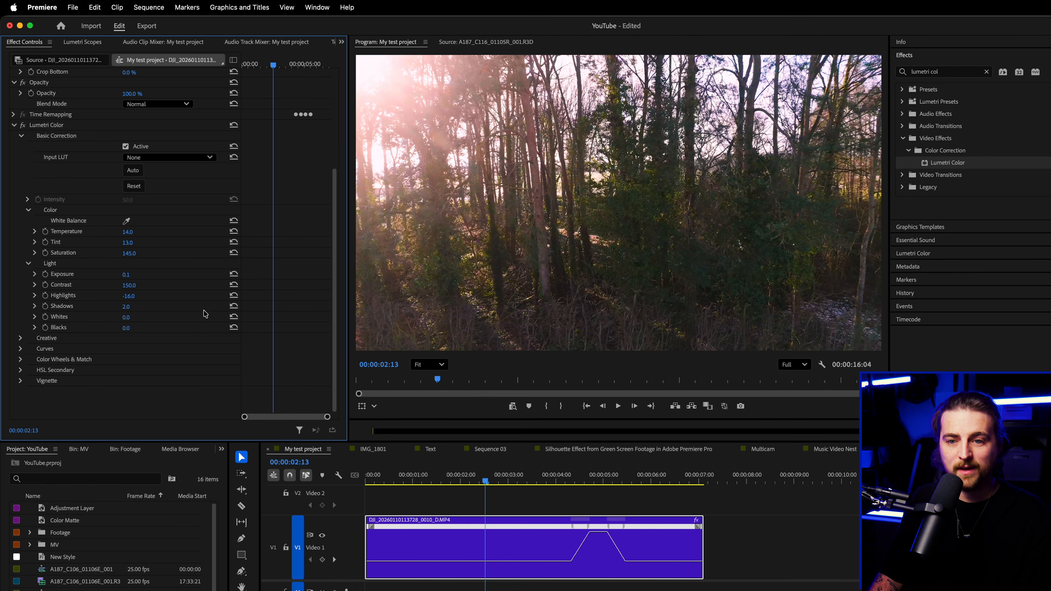
{"action": "left_click_drag", "start_coordinate": [132, 296], "coordinate": [104, 297]}
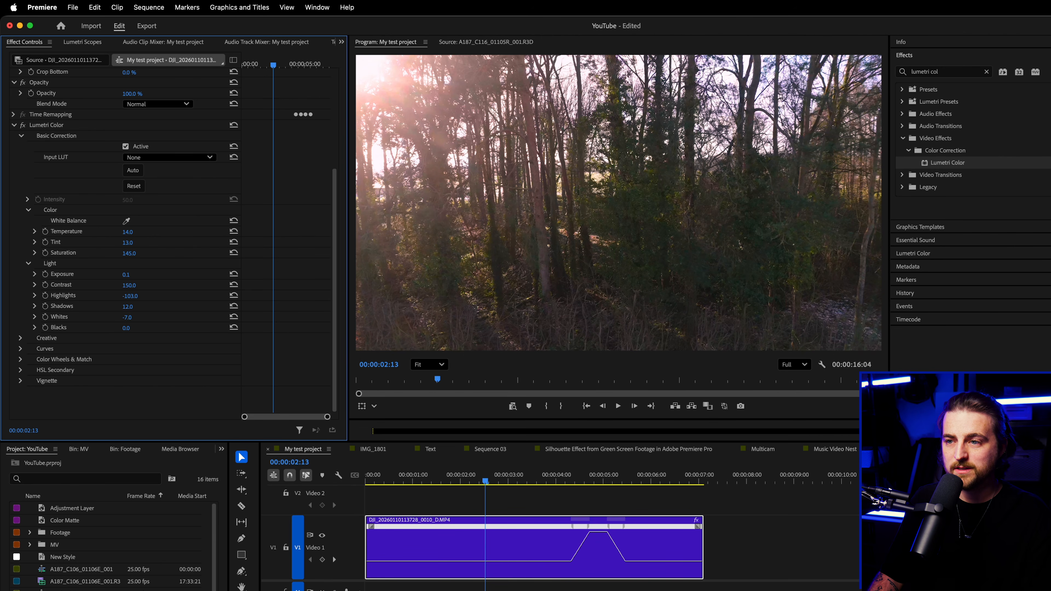
{"action": "left_click_drag", "start_coordinate": [127, 317], "coordinate": [115, 317]}
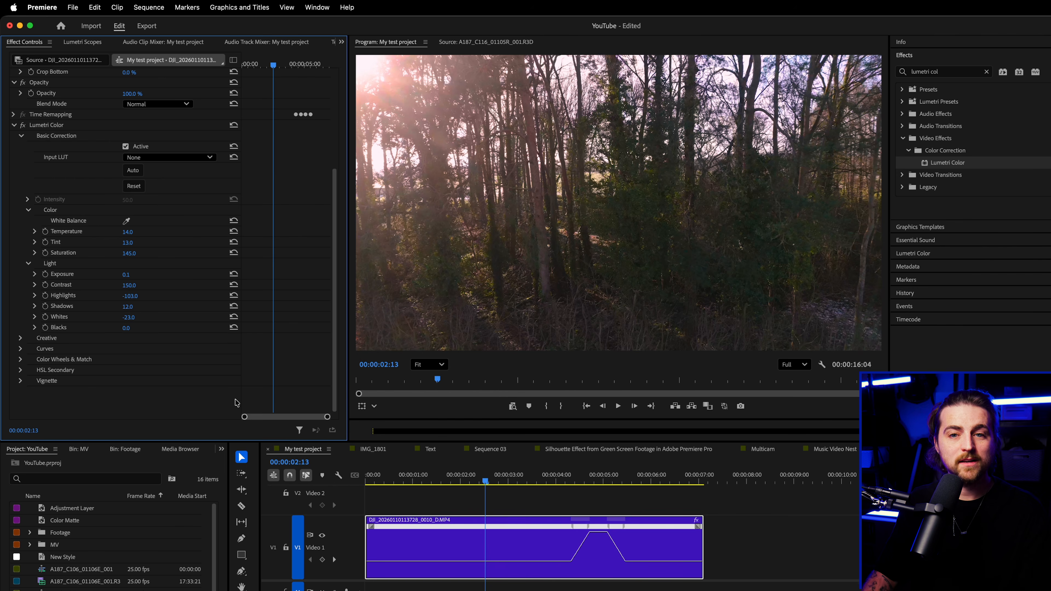
- Collapse Lumetri Color and switch the effect off and on to compare the clip before and after grading
{"action": "left_click", "coordinate": [18, 126]}
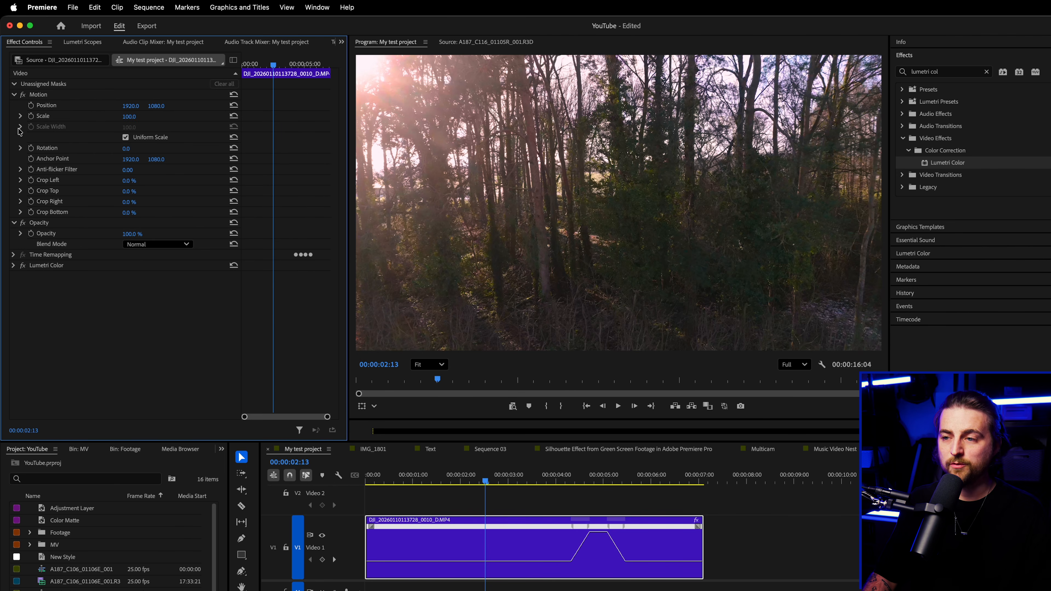
{"action": "left_click", "coordinate": [25, 269]}
{"action": "left_click", "coordinate": [25, 269]}
{"action": "left_click", "coordinate": [25, 269]}
{"action": "left_click", "coordinate": [25, 269]}
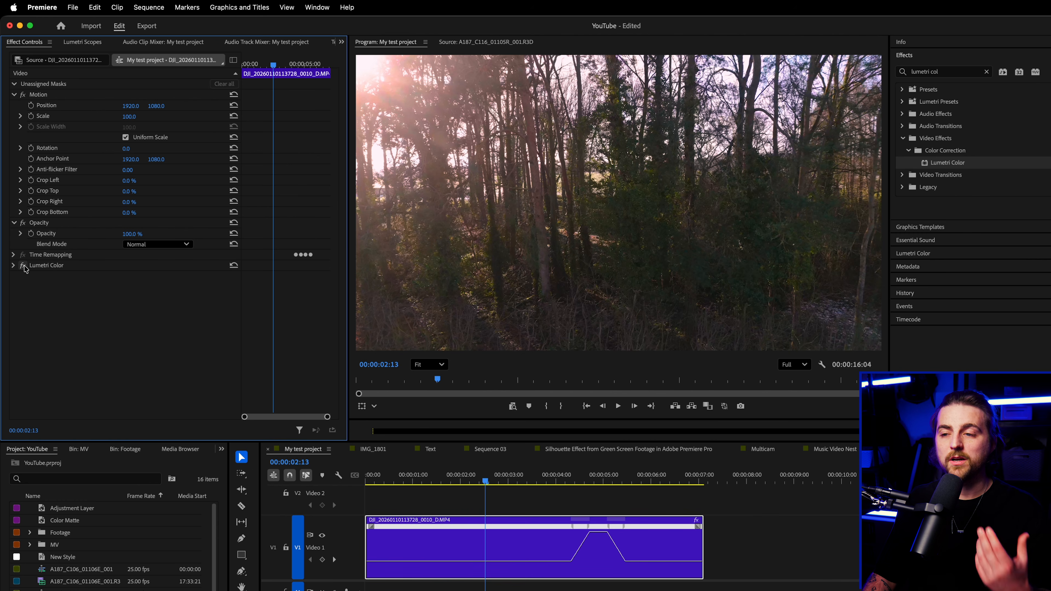
- Try the AlexaV3_K1S1_LogC2Video_DCIP3_EE input LUT in Basic Correction and return the Input LUT to None
{"action": "left_click", "coordinate": [13, 266]}
{"action": "scroll", "coordinate": [58, 244], "scroll_direction": "down", "scroll_amount": 5}
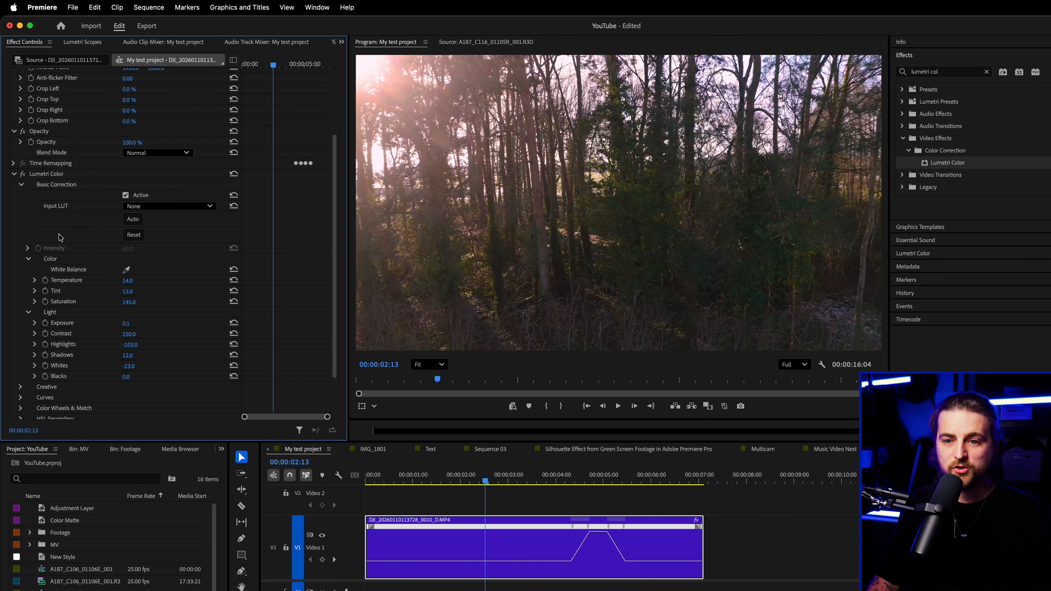
{"action": "left_click", "coordinate": [63, 200]}
{"action": "left_click", "coordinate": [129, 198]}
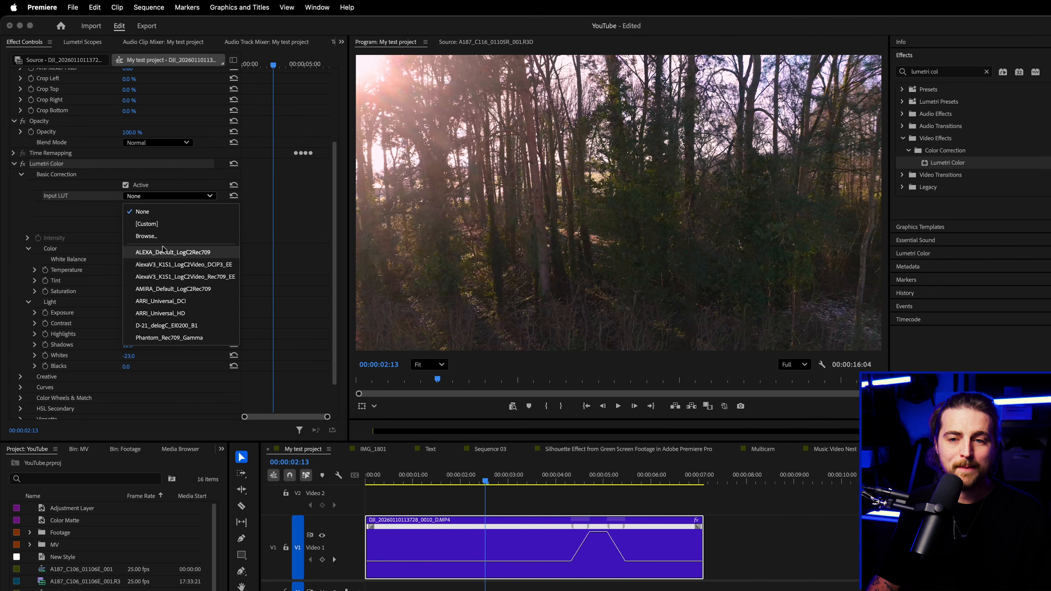
{"action": "left_click", "coordinate": [178, 259]}
{"action": "left_click", "coordinate": [188, 196]}
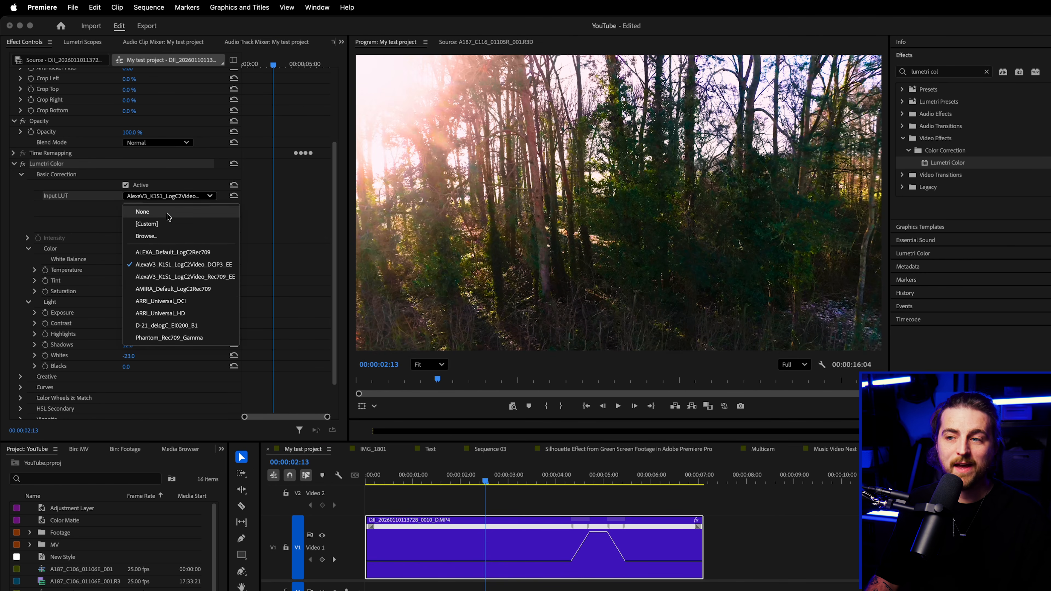
{"action": "left_click", "coordinate": [169, 210]}
{"action": "left_click", "coordinate": [168, 197]}
{"action": "left_click", "coordinate": [54, 250]}
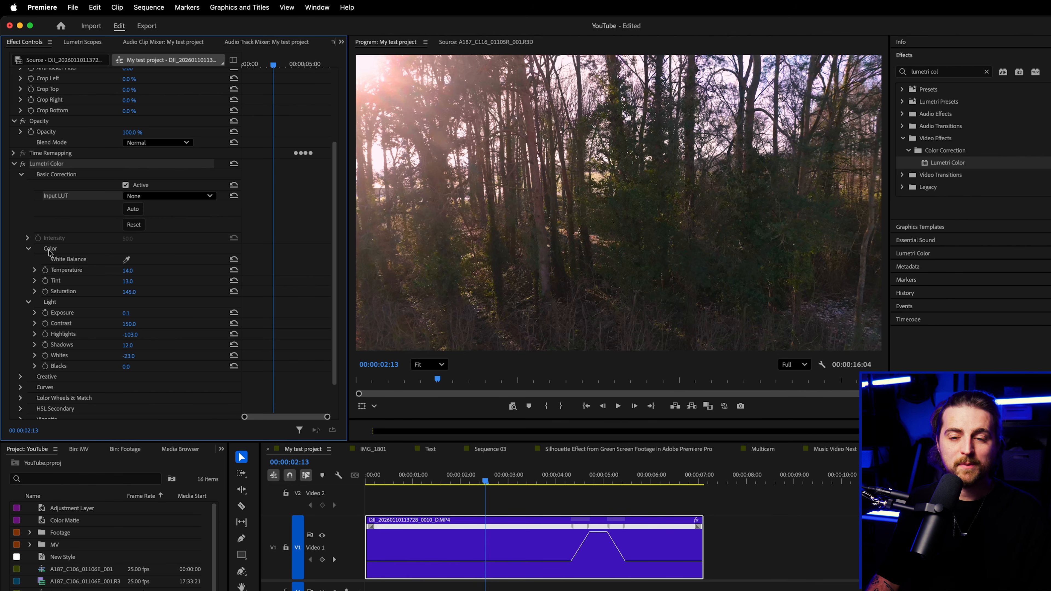
- Expand the Creative section of Lumetri Color to reach its Look and adjustment settings
{"action": "scroll", "coordinate": [76, 246], "scroll_direction": "down", "scroll_amount": 2}
{"action": "left_click", "coordinate": [19, 339]}
{"action": "scroll", "coordinate": [92, 235], "scroll_direction": "down", "scroll_amount": 8}
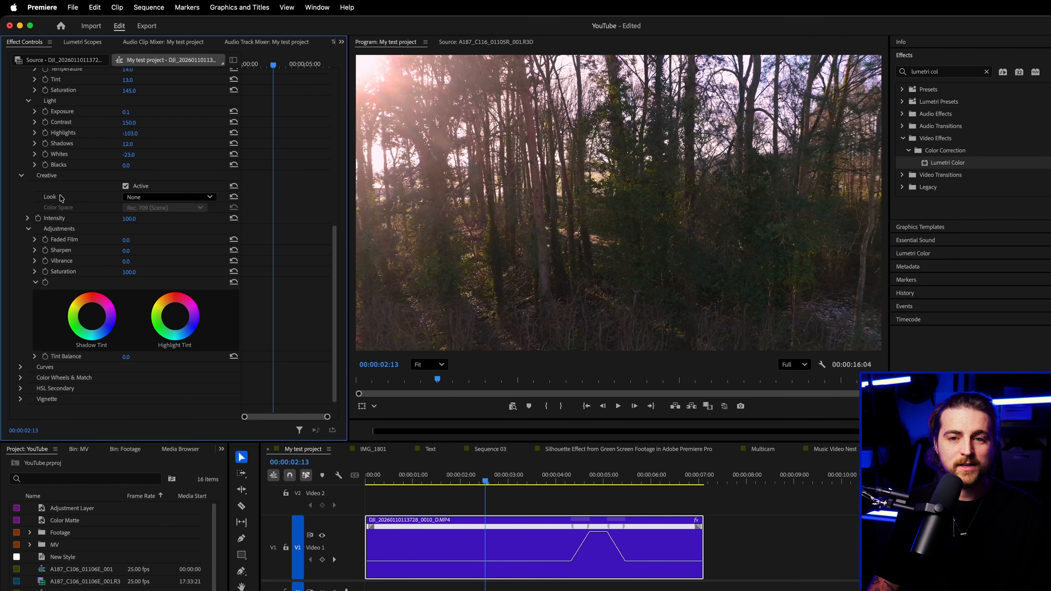
- Try several creative looks on the clip, including SL BIG LDR and SL CLEAN FUJI A HDR
{"action": "left_click", "coordinate": [157, 197]}
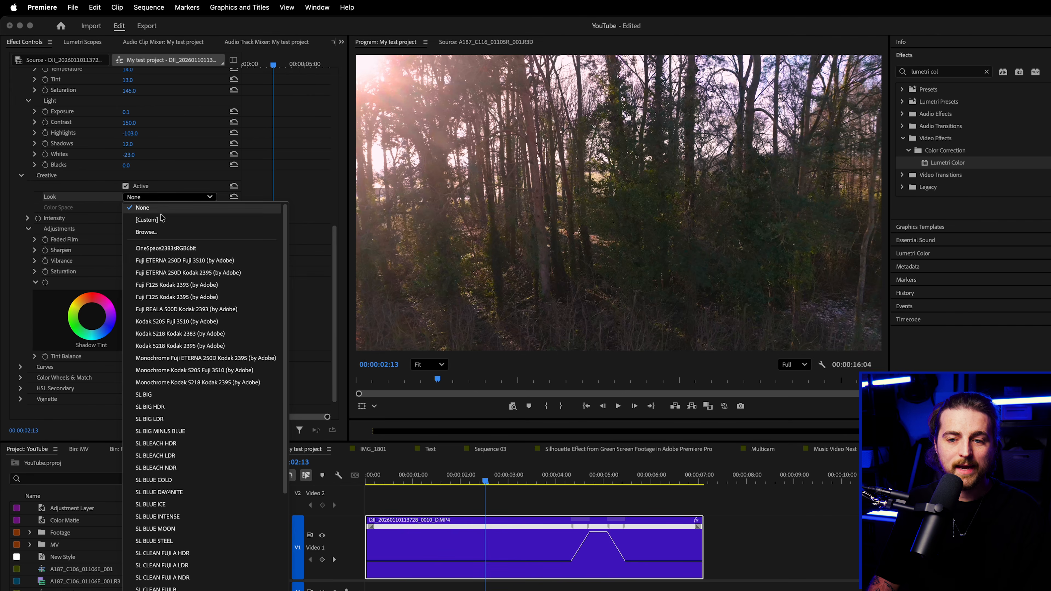
{"action": "left_click", "coordinate": [177, 255]}
{"action": "left_click", "coordinate": [162, 198]}
{"action": "left_click", "coordinate": [168, 235]}
{"action": "left_click", "coordinate": [164, 198]}
{"action": "left_click", "coordinate": [157, 306]}
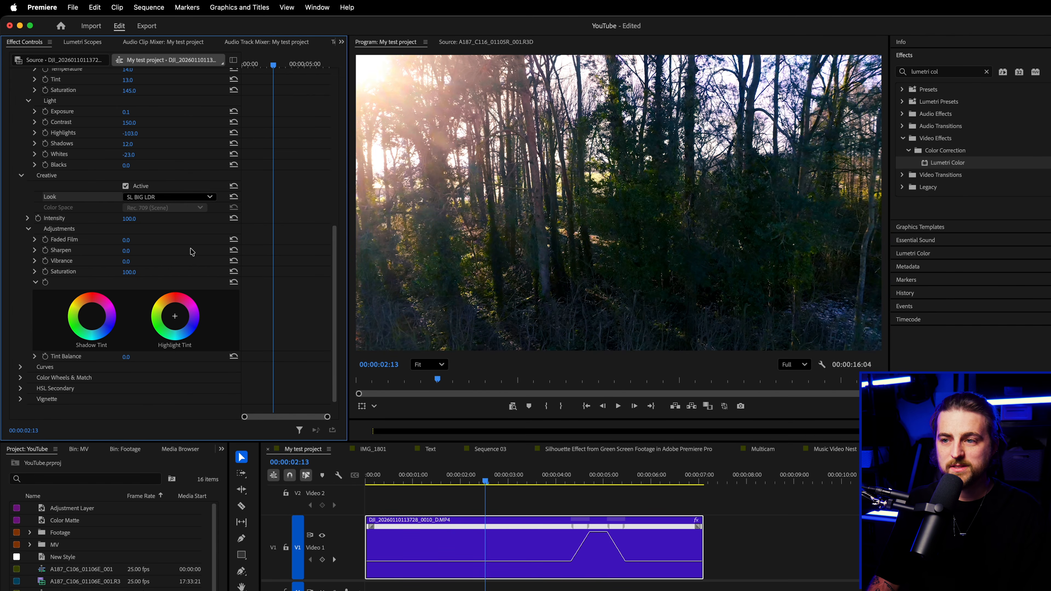
{"action": "left_click", "coordinate": [173, 198]}
{"action": "left_click", "coordinate": [172, 213]}
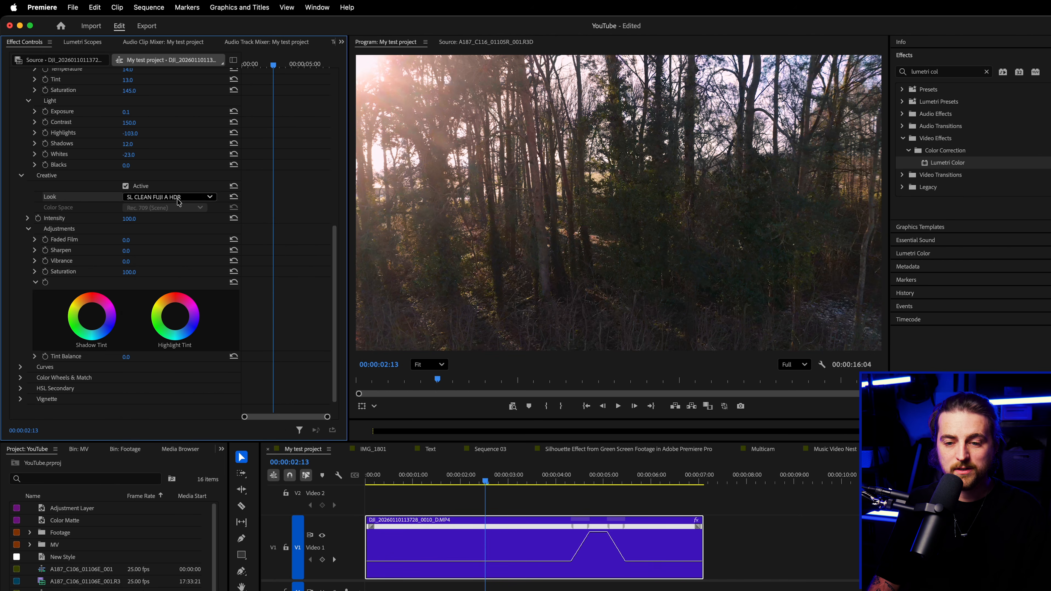
- Try the blue creative looks SL BLUE DAY4NITE, SL BLUE ICE and SL BLUE MOON on the clip
{"action": "left_click", "coordinate": [182, 198]}
{"action": "scroll", "coordinate": [199, 248], "scroll_direction": "up", "scroll_amount": 3}
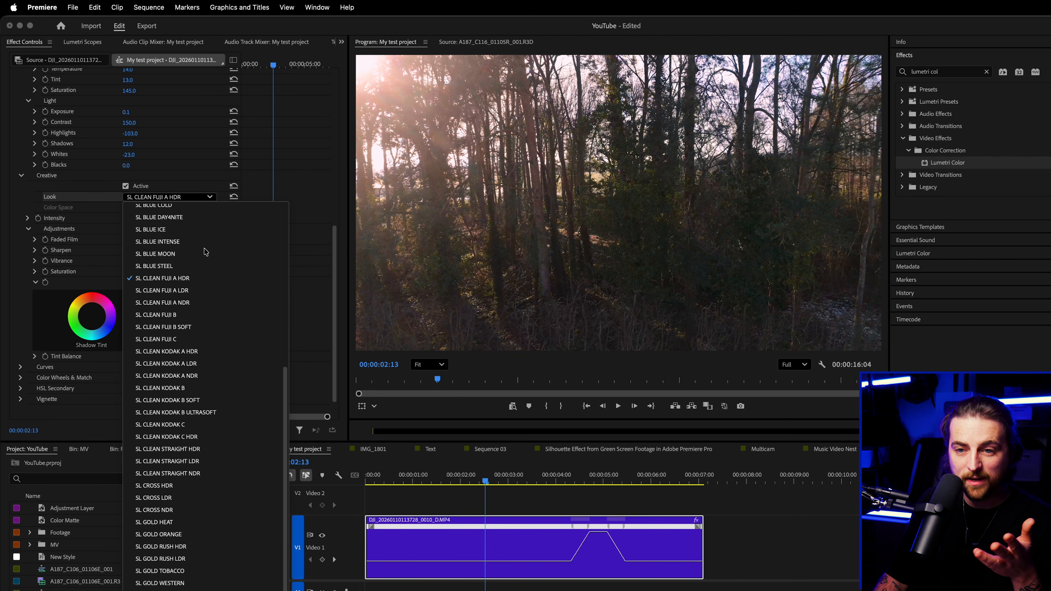
{"action": "left_click", "coordinate": [173, 218]}
{"action": "left_click", "coordinate": [206, 197]}
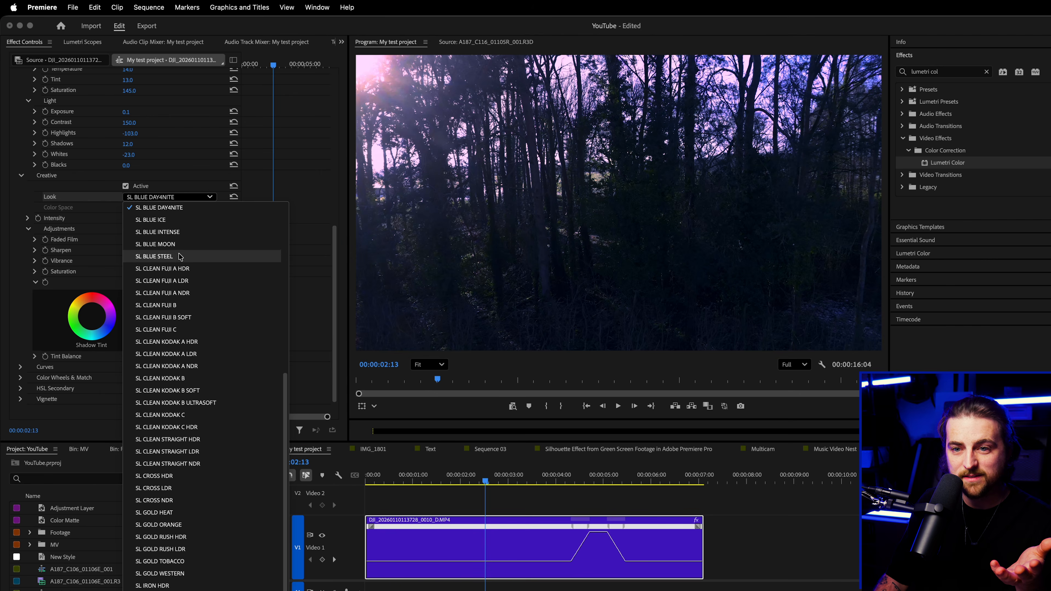
{"action": "left_click", "coordinate": [165, 221]}
{"action": "left_click", "coordinate": [174, 197]}
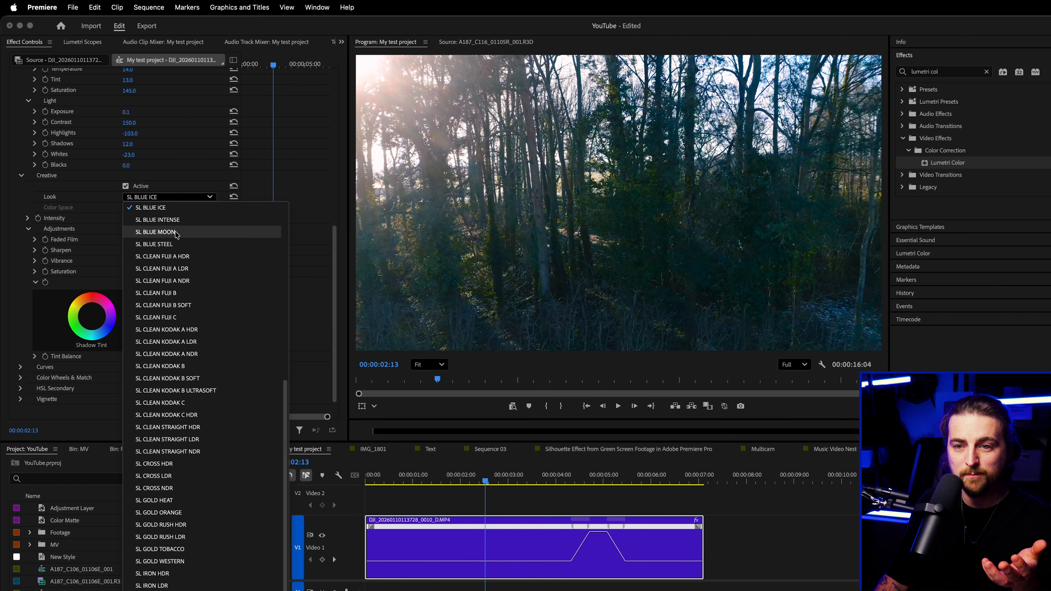
{"action": "left_click", "coordinate": [176, 232]}
- Try the warm creative looks SL GOLD ORANGE and SL GOLD RUSH HDR on the clip
{"action": "left_click", "coordinate": [173, 197]}
{"action": "left_click", "coordinate": [187, 473]}
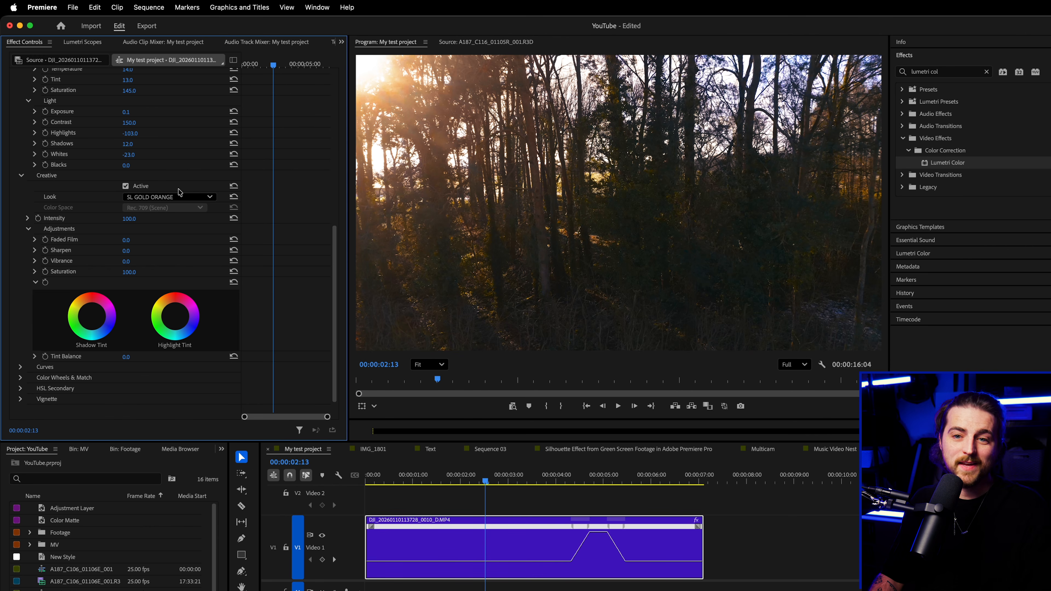
{"action": "left_click", "coordinate": [184, 195]}
{"action": "left_click", "coordinate": [161, 482]}
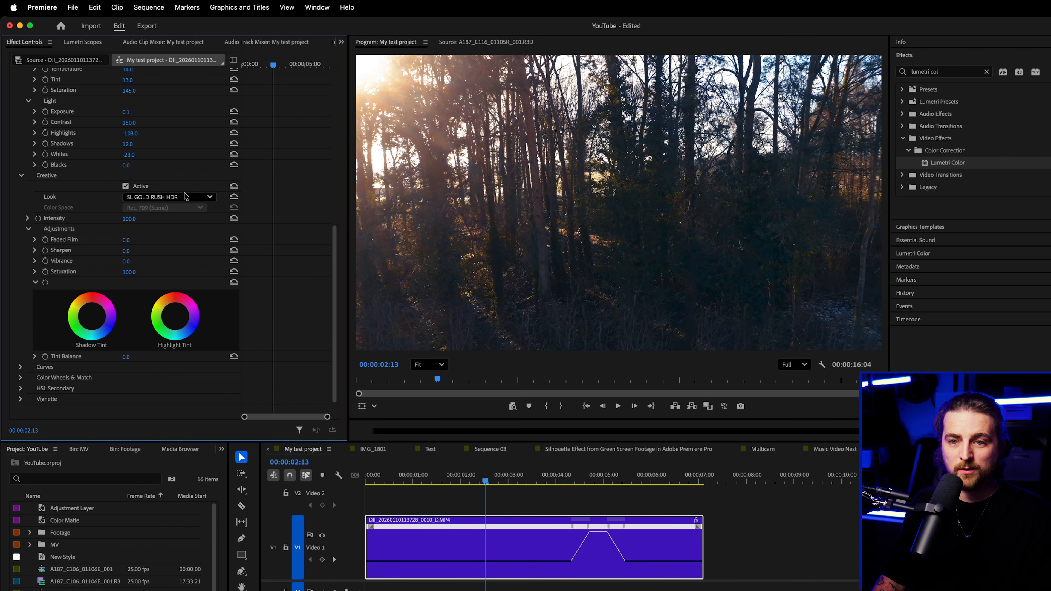
- Set the creative look of the clip to SL GOLD TOBACCO
{"action": "left_click", "coordinate": [177, 198]}
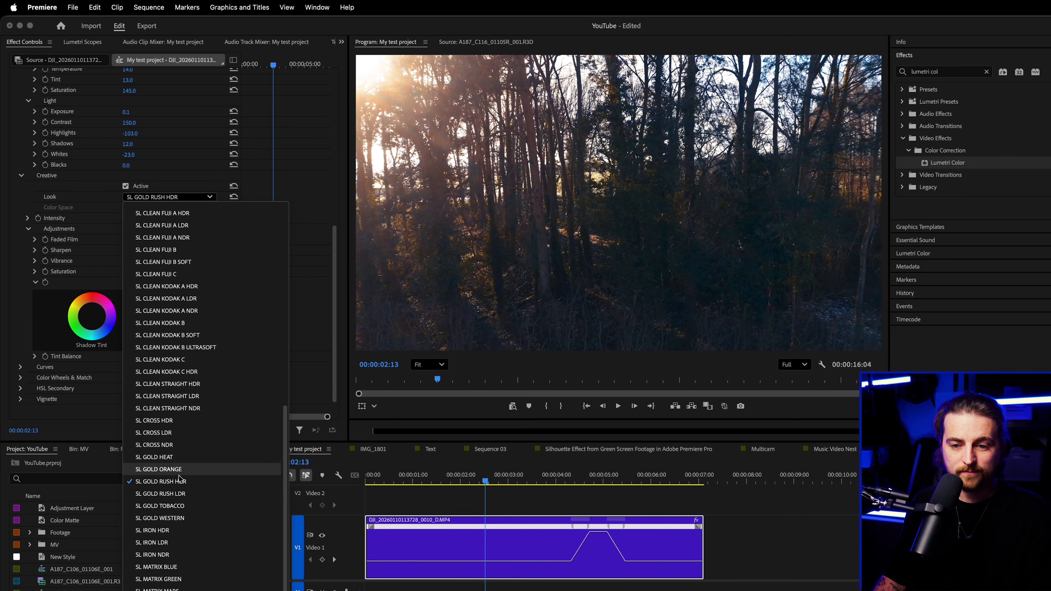
{"action": "left_click", "coordinate": [186, 503]}
{"action": "left_click", "coordinate": [155, 197]}
{"action": "left_click", "coordinate": [155, 197]}
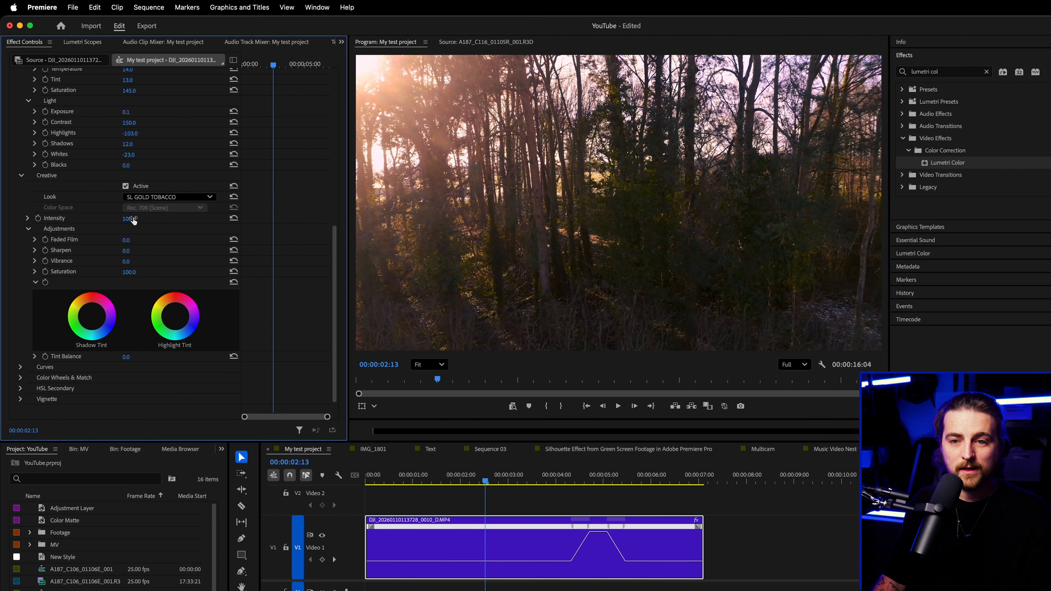
- Test the creative look at different strengths and set its Intensity to 162
{"action": "left_click_drag", "start_coordinate": [129, 219], "coordinate": [63, 219]}
{"action": "left_click_drag", "start_coordinate": [129, 218], "coordinate": [99, 219]}
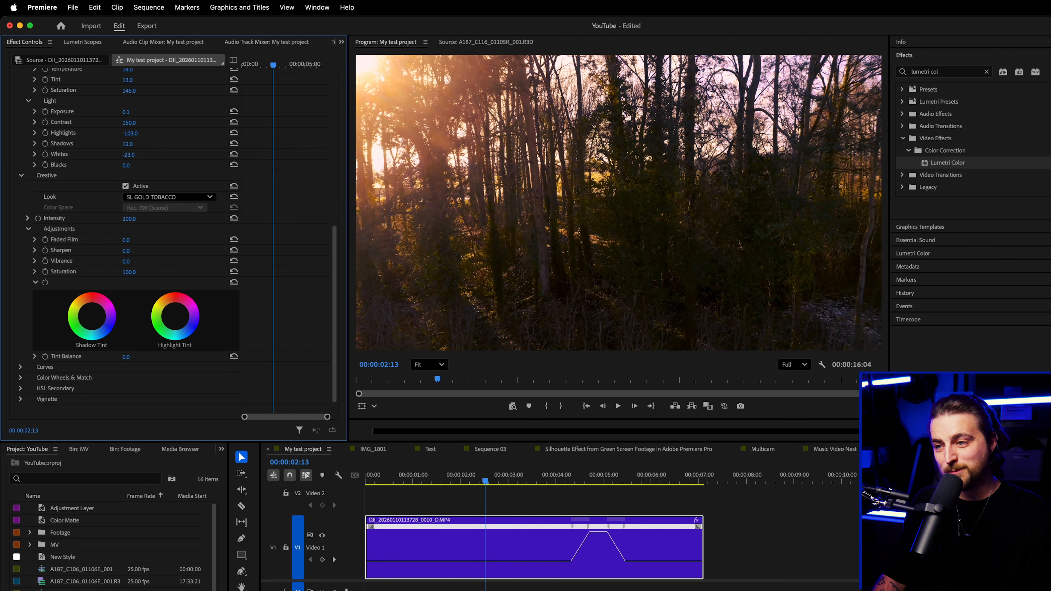
{"action": "left_click_drag", "start_coordinate": [129, 218], "coordinate": [112, 219]}
- Move the playhead to 00:00:04:14 and set the Basic Correction Contrast to 92
{"action": "left_click_drag", "start_coordinate": [290, 62], "coordinate": [299, 62]}
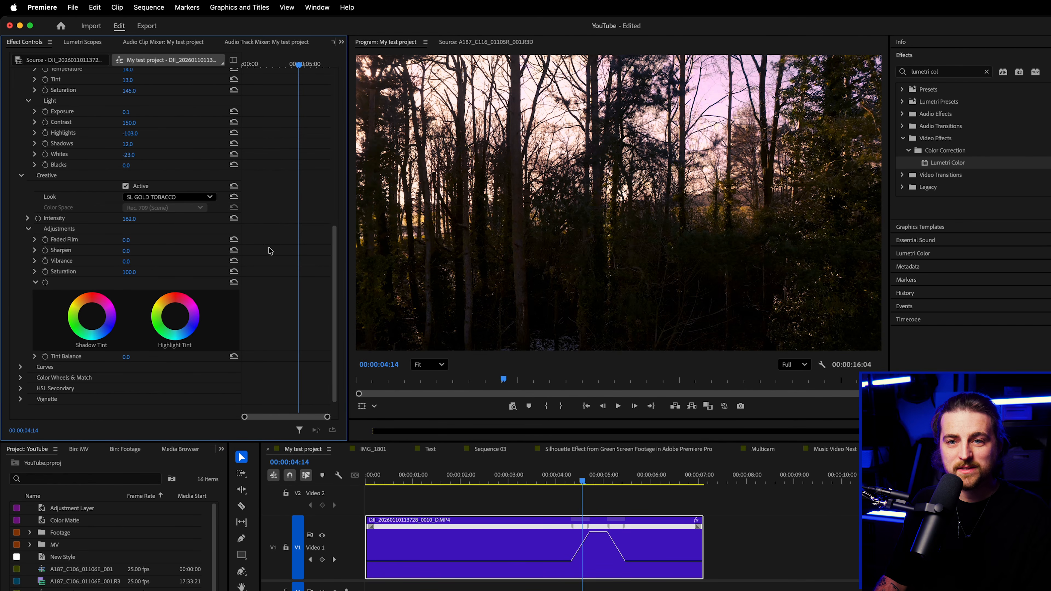
{"action": "scroll", "coordinate": [225, 197], "scroll_direction": "up", "scroll_amount": 4}
{"action": "left_click_drag", "start_coordinate": [137, 193], "coordinate": [133, 193]}
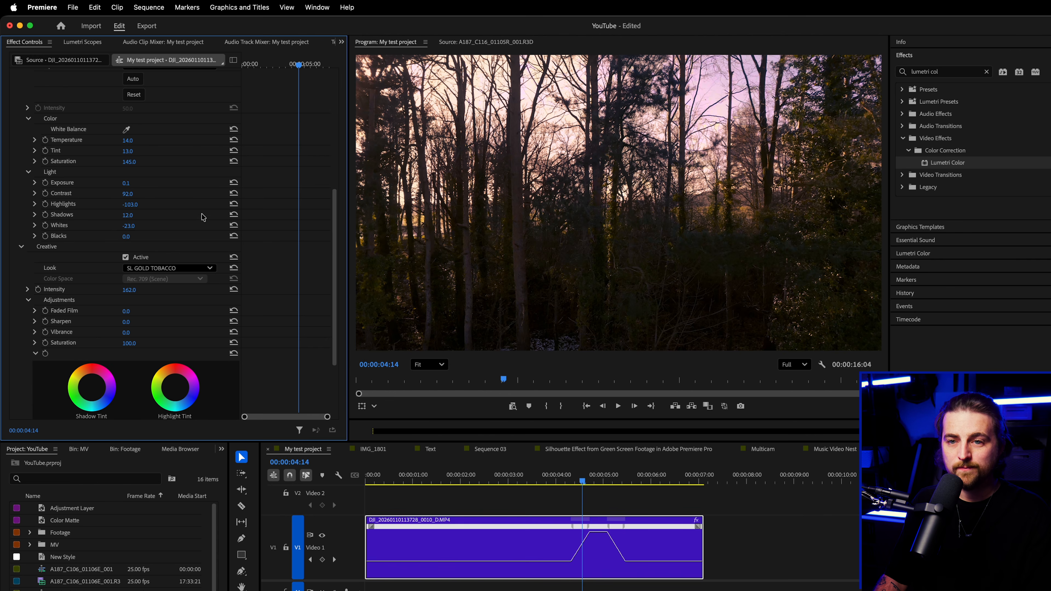
- Compare the clip with the Lumetri Color effect switched off and on, and move the playhead to 00:00:03:09
{"action": "scroll", "coordinate": [177, 214], "scroll_direction": "up", "scroll_amount": 5}
{"action": "left_click", "coordinate": [24, 129]}
{"action": "left_click", "coordinate": [25, 129]}
{"action": "scroll", "coordinate": [141, 230], "scroll_direction": "down", "scroll_amount": 10}
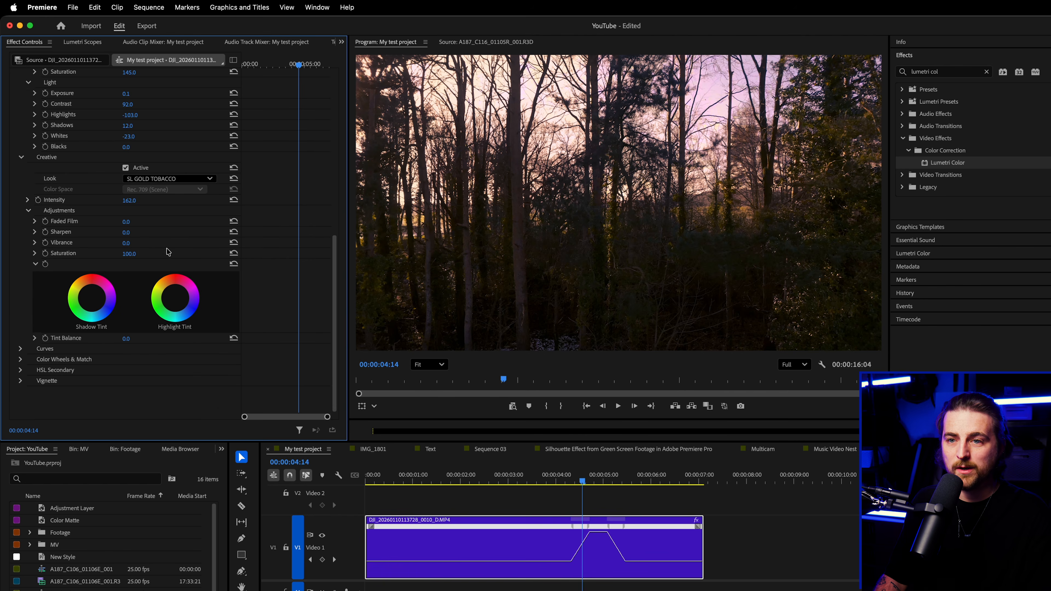
{"action": "left_click_drag", "start_coordinate": [265, 58], "coordinate": [285, 58]}
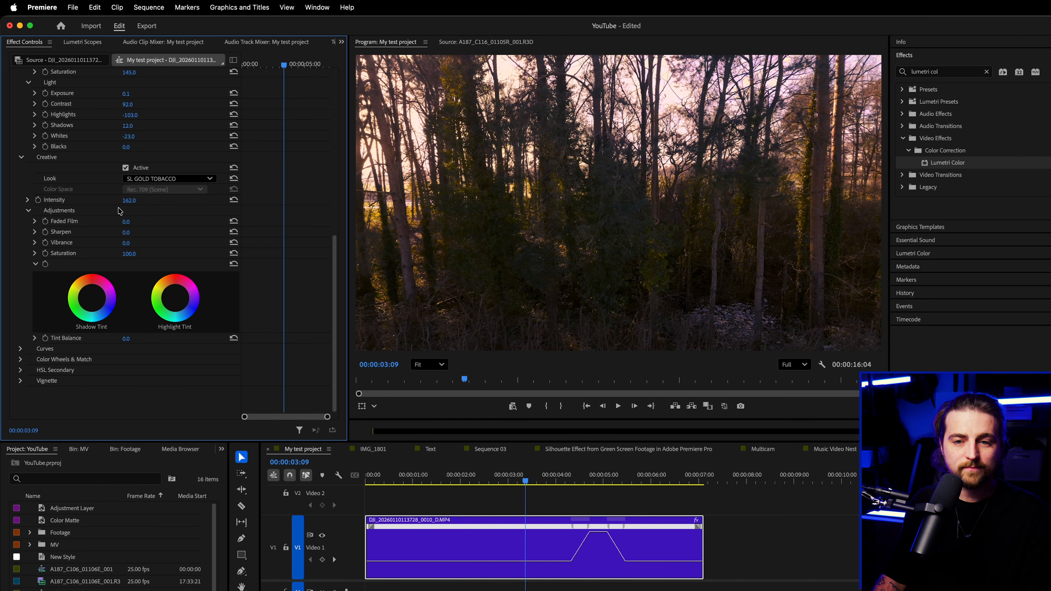
- Test the creative Sharpen adjustment at strengths up to 100 on a magnified preview, then reset Sharpen to 0 and fit the preview again
{"action": "left_click_drag", "start_coordinate": [128, 221], "coordinate": [150, 232]}
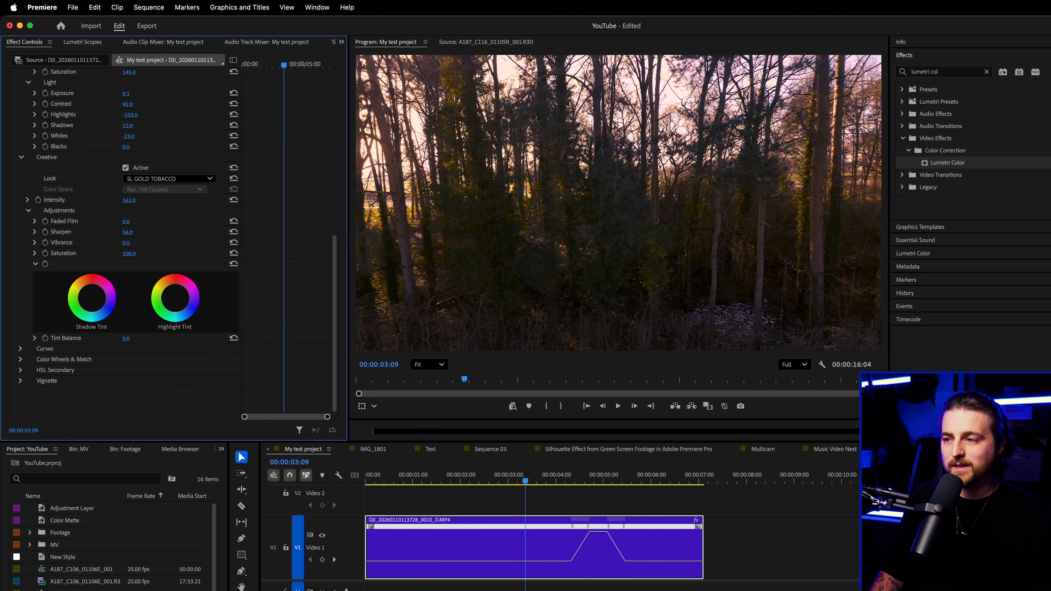
{"action": "scroll", "coordinate": [578, 209], "scroll_direction": "up", "scroll_amount": 1}
{"action": "scroll", "coordinate": [578, 210], "scroll_direction": "up", "scroll_amount": 4}
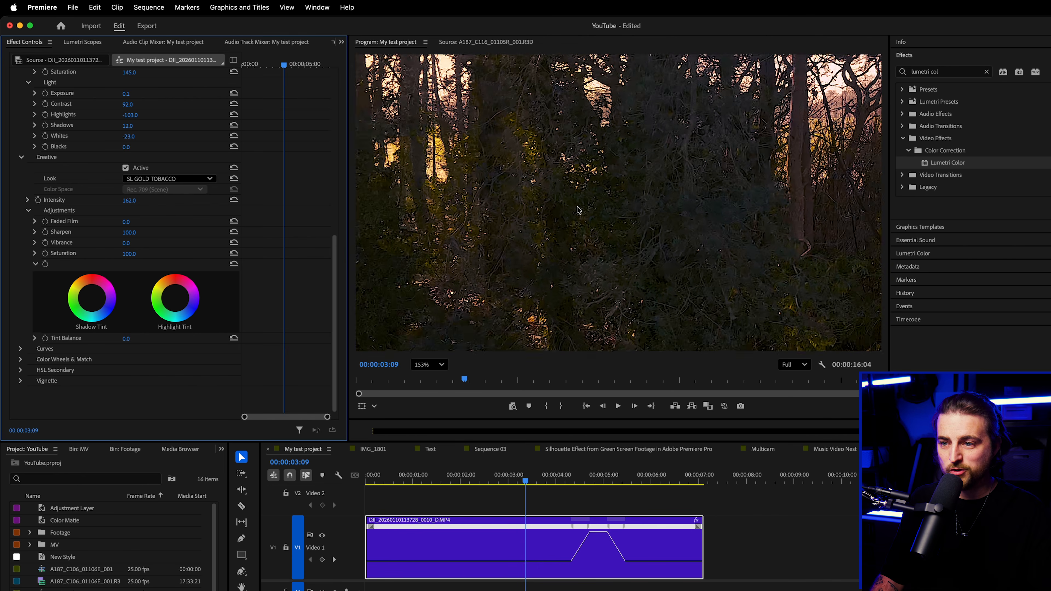
{"action": "left_click_drag", "start_coordinate": [129, 232], "coordinate": [117, 232]}
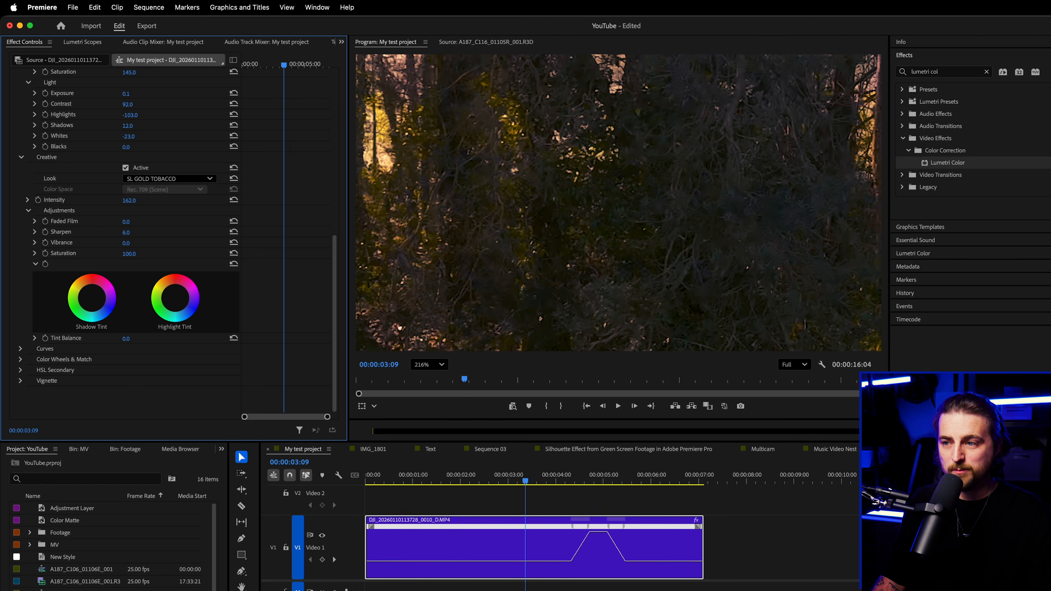
{"action": "left_click_drag", "start_coordinate": [126, 233], "coordinate": [137, 234]}
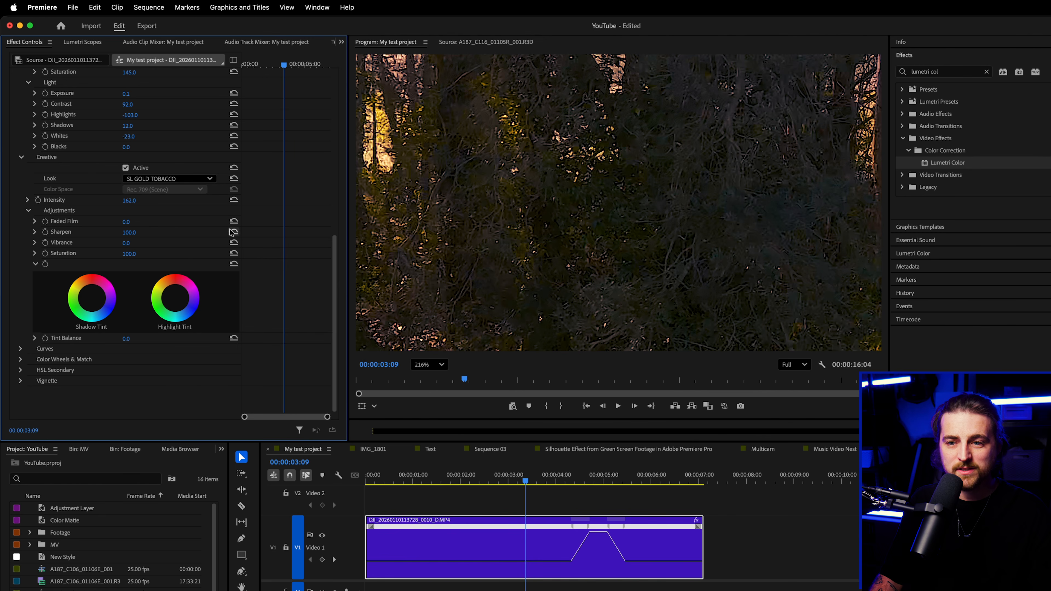
{"action": "left_click", "coordinate": [136, 232]}
{"action": "type", "text": "0"}
{"action": "key", "text": "Return"}
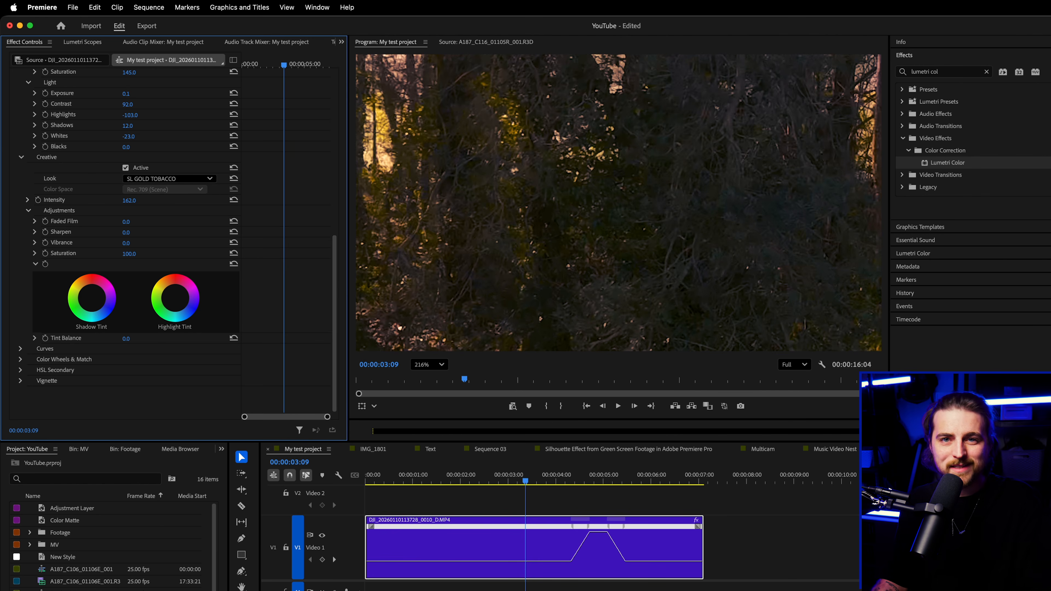
{"action": "left_click", "coordinate": [413, 364]}
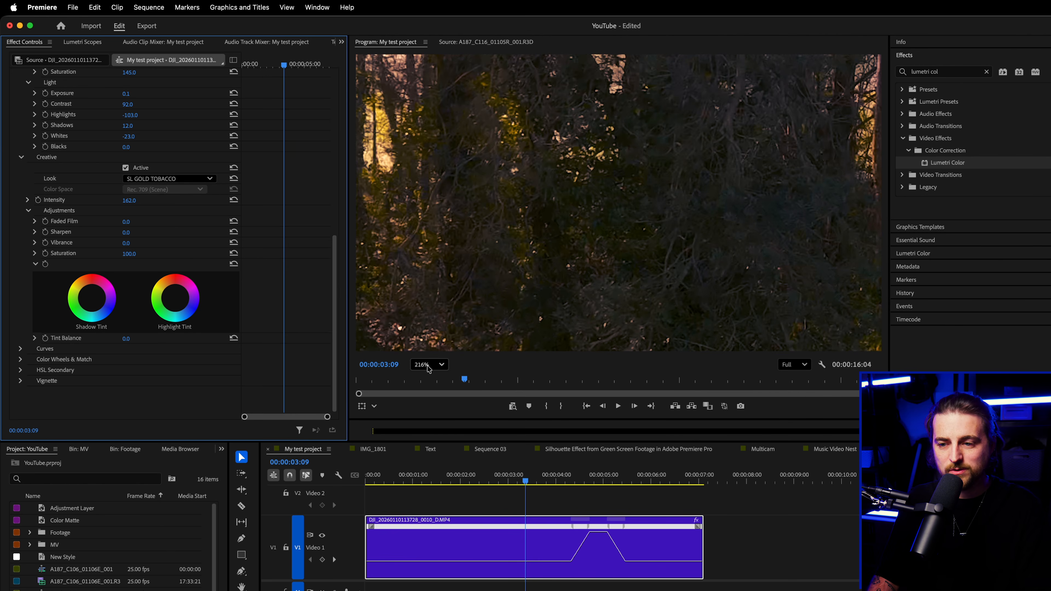
{"action": "left_click", "coordinate": [441, 414]}
- Set the creative Vibrance to 35 and Saturation to 118, and hide the keyframe timeline beside the effect settings
{"action": "left_click_drag", "start_coordinate": [125, 243], "coordinate": [149, 243]}
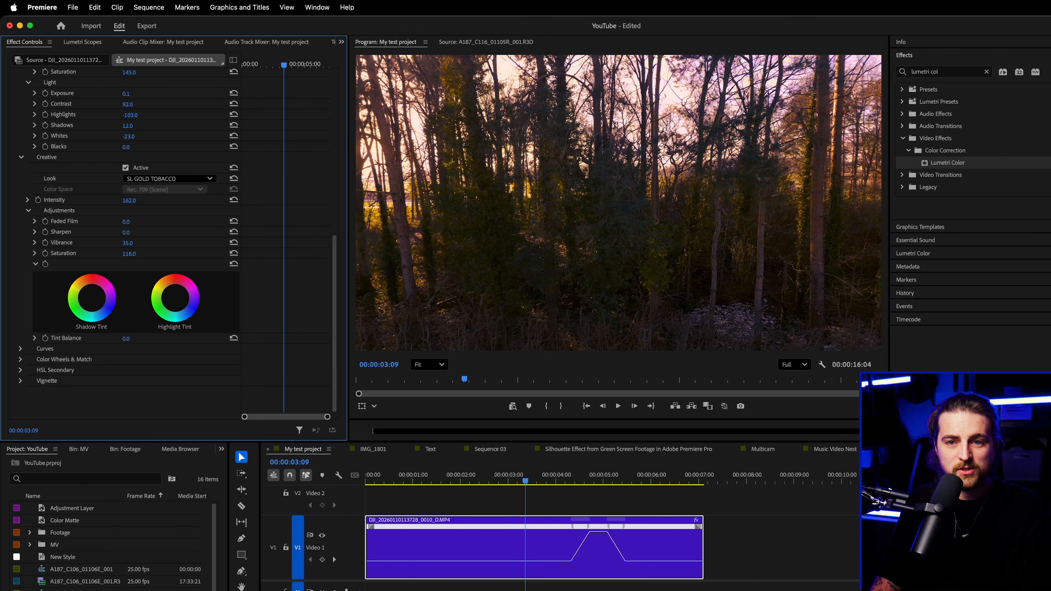
{"action": "scroll", "coordinate": [142, 276], "scroll_direction": "up", "scroll_amount": 3}
{"action": "scroll", "coordinate": [259, 270], "scroll_direction": "down", "scroll_amount": 3}
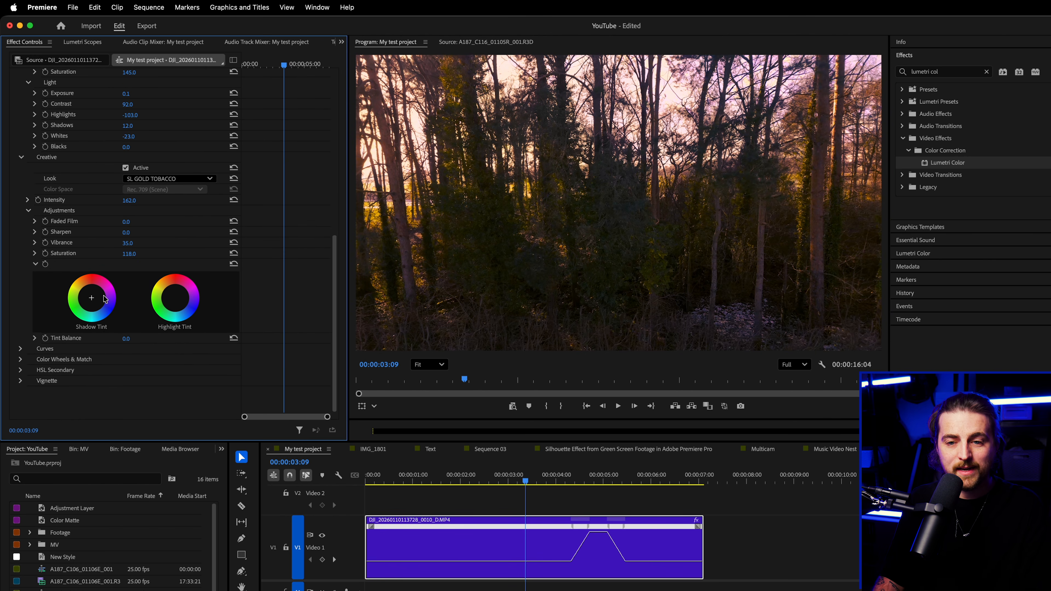
{"action": "left_click", "coordinate": [239, 63]}
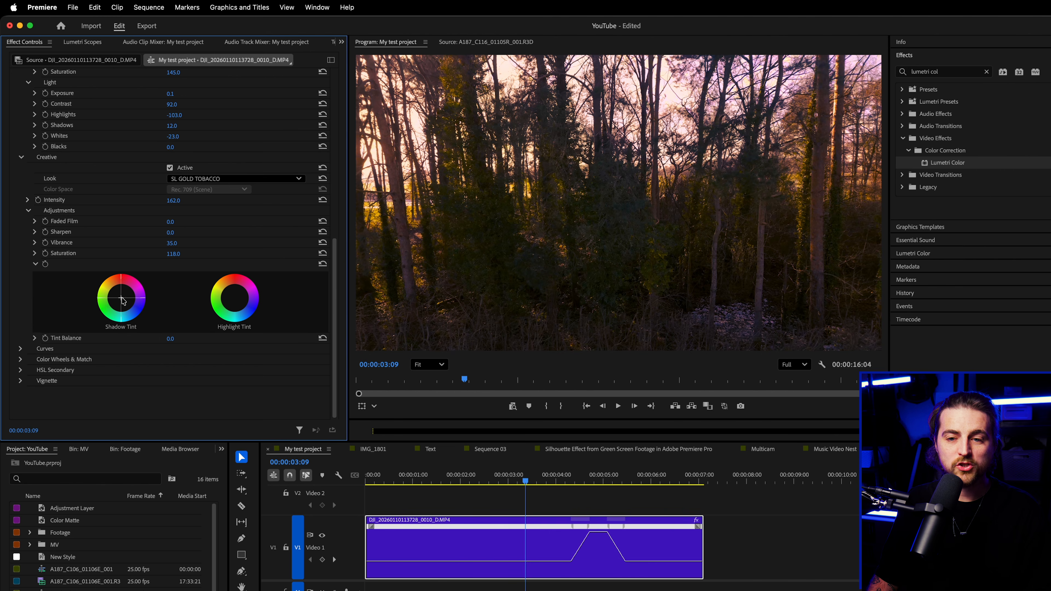
- Try a blue Shadow Tint with an orange Highlight Tint on the clip, and undo both tints
{"action": "left_click", "coordinate": [137, 314]}
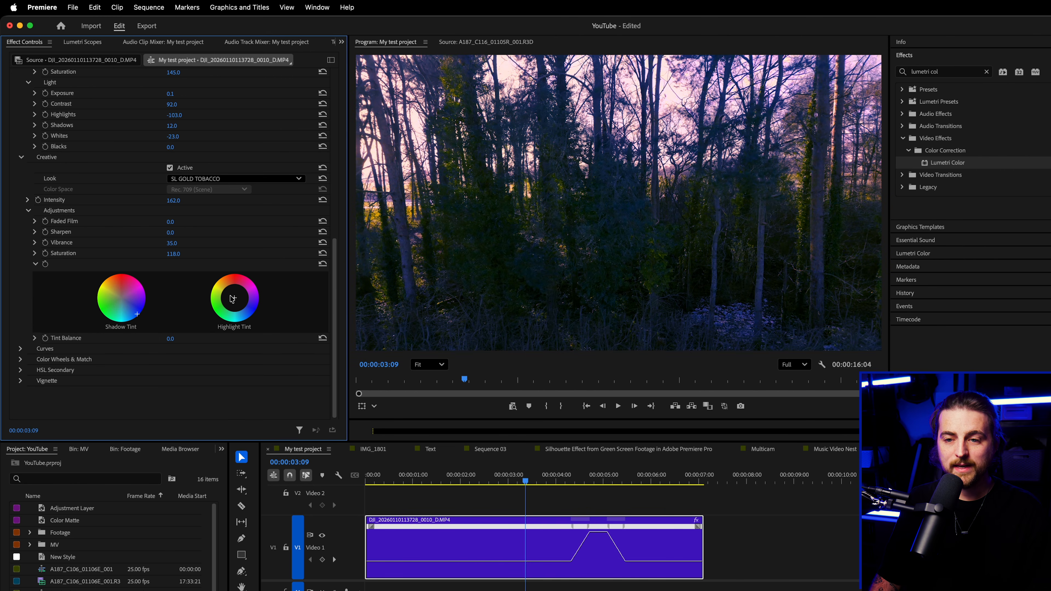
{"action": "left_click", "coordinate": [220, 285]}
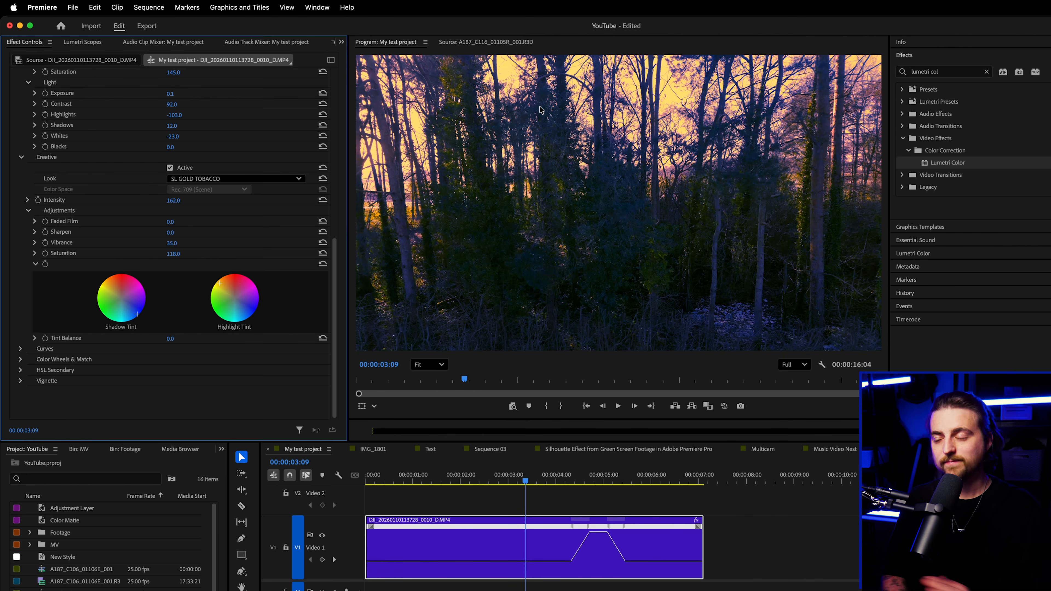
{"action": "key", "text": "super+z"}
{"action": "key", "text": "super+z"}
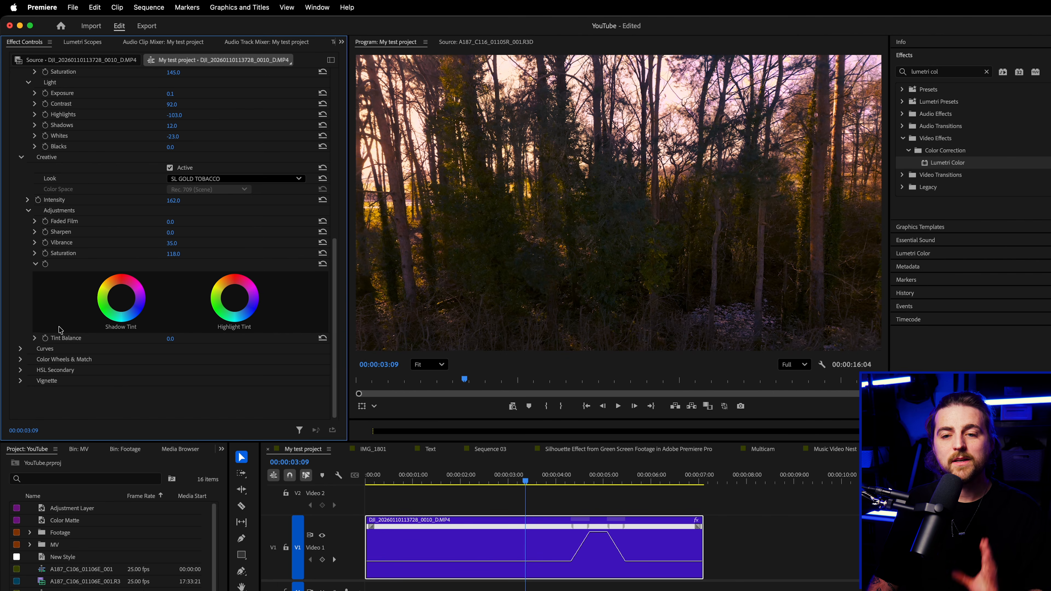
- Shape the master RGB curve to deepen the blacks, clearly lift the midtones and keep the highlights close to the original line
{"action": "left_click", "coordinate": [20, 348]}
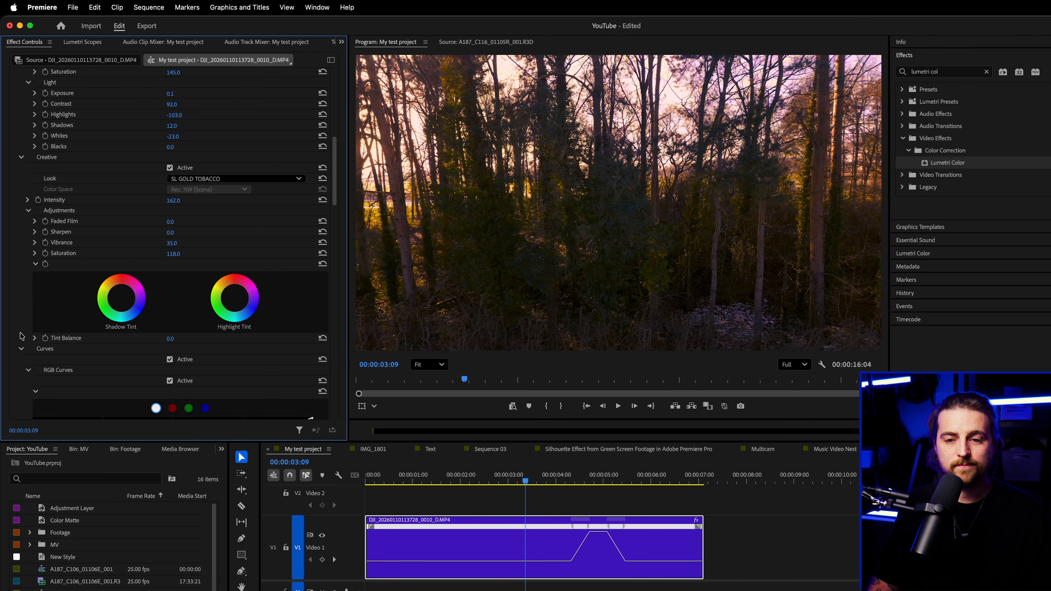
{"action": "scroll", "coordinate": [29, 269], "scroll_direction": "down", "scroll_amount": 10}
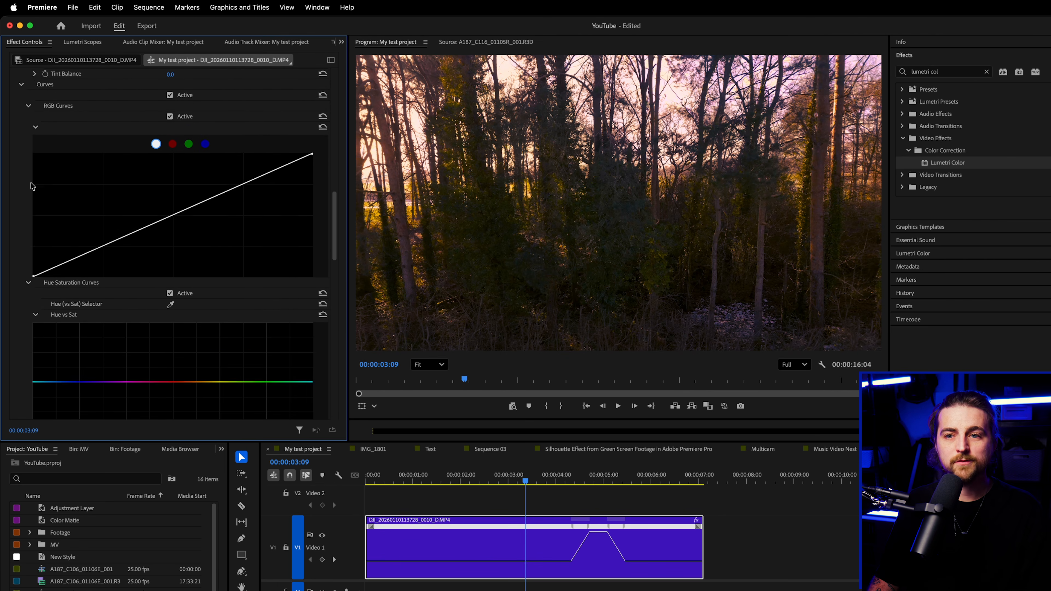
{"action": "scroll", "coordinate": [32, 186], "scroll_direction": "up", "scroll_amount": 2}
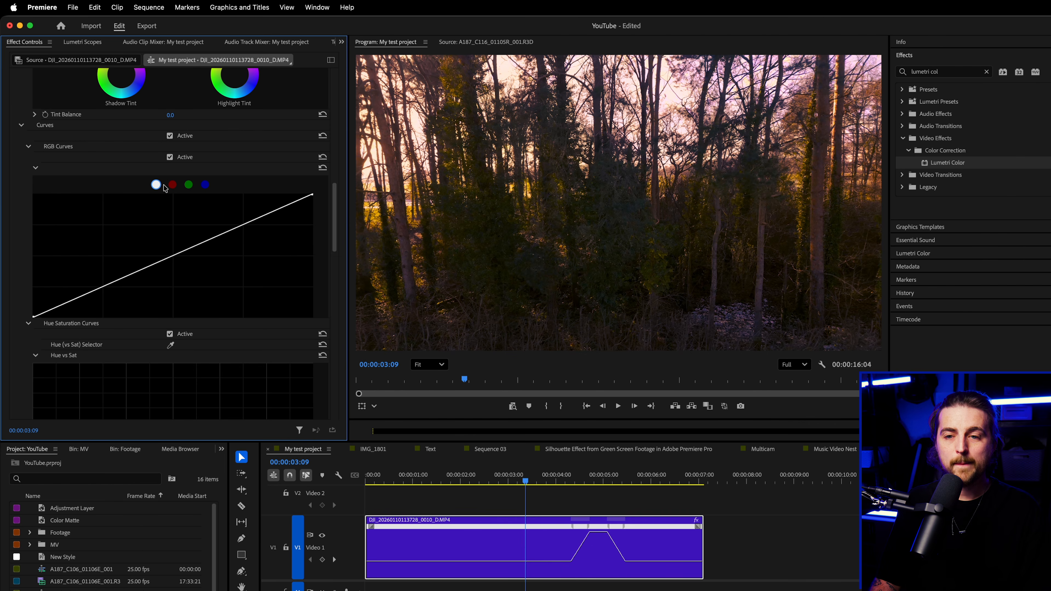
{"action": "left_click", "coordinate": [172, 185]}
{"action": "left_click", "coordinate": [157, 186]}
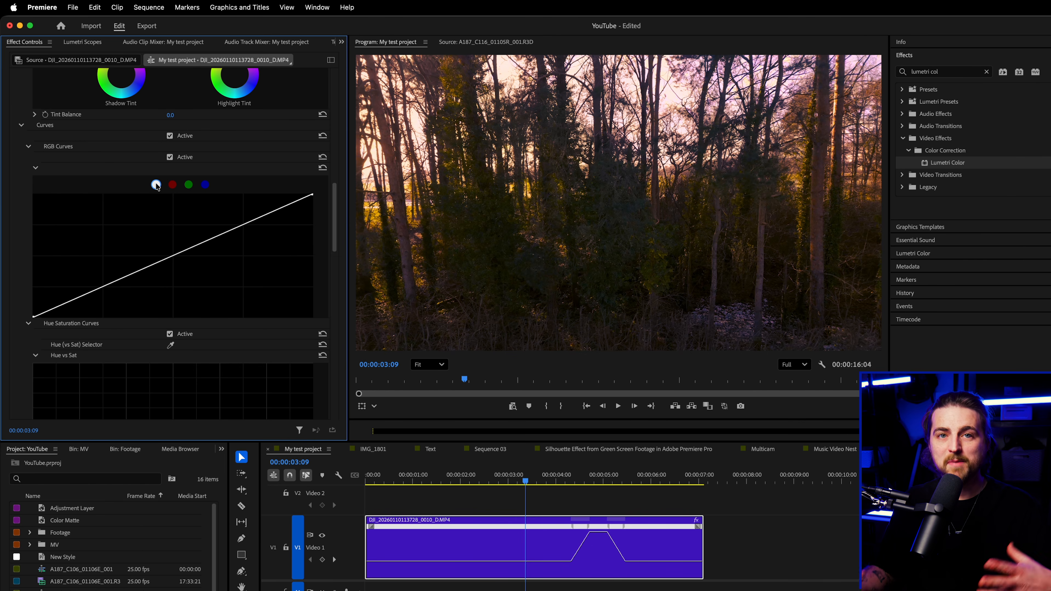
{"action": "mouse_move", "coordinate": [231, 231]}
{"action": "left_mouse_down"}
{"action": "mouse_move", "coordinate": [268, 215]}
{"action": "mouse_move", "coordinate": [222, 236]}
{"action": "mouse_move", "coordinate": [228, 225]}
{"action": "left_mouse_up"}
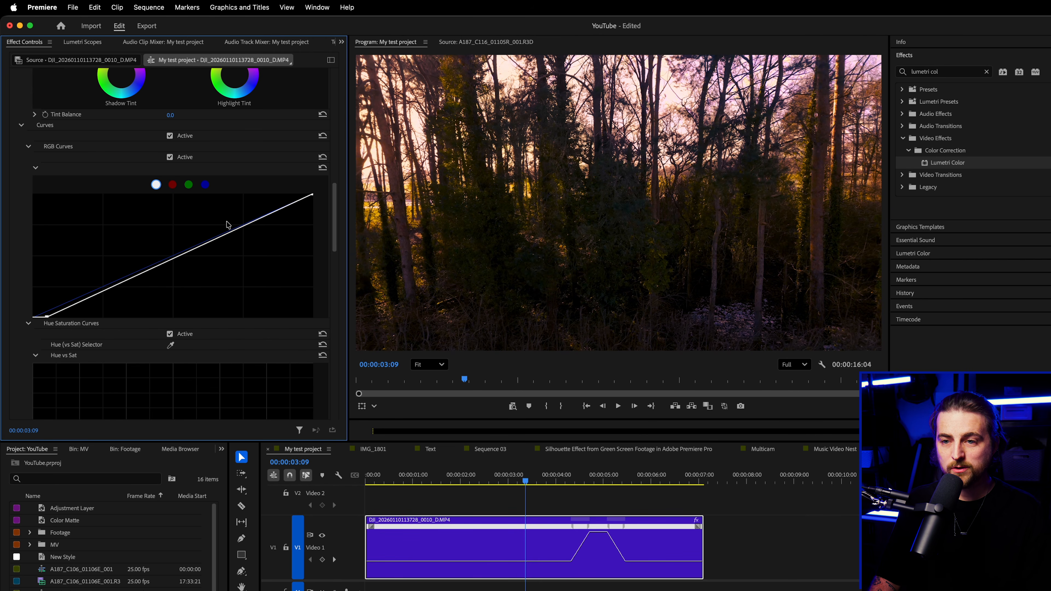
{"action": "left_click_drag", "start_coordinate": [309, 197], "coordinate": [285, 198]}
{"action": "mouse_move", "coordinate": [176, 239]}
{"action": "left_mouse_down"}
{"action": "mouse_move", "coordinate": [174, 253]}
{"action": "mouse_move", "coordinate": [178, 231]}
{"action": "left_mouse_up"}
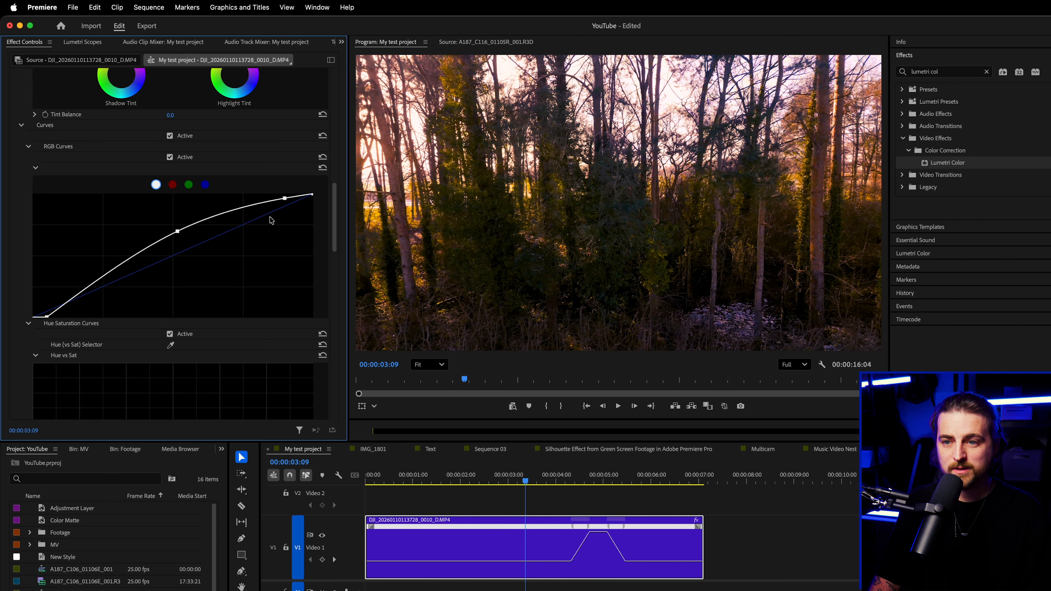
{"action": "left_click_drag", "start_coordinate": [285, 199], "coordinate": [289, 204]}
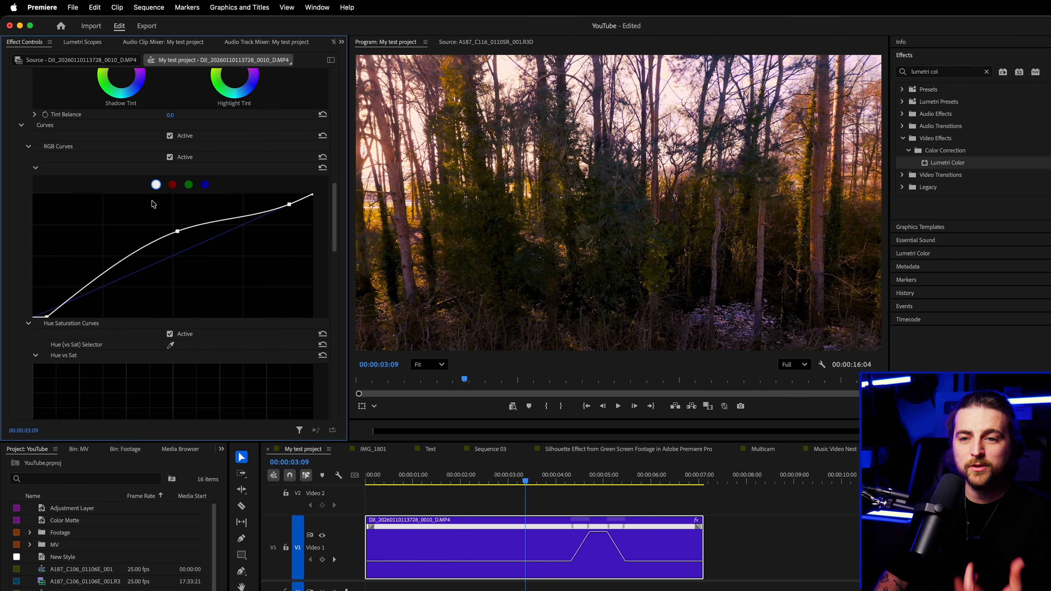
- Slightly lift the midtones of the red and green curves, and shift the blue curve's white point slightly inward
{"action": "left_click", "coordinate": [172, 184]}
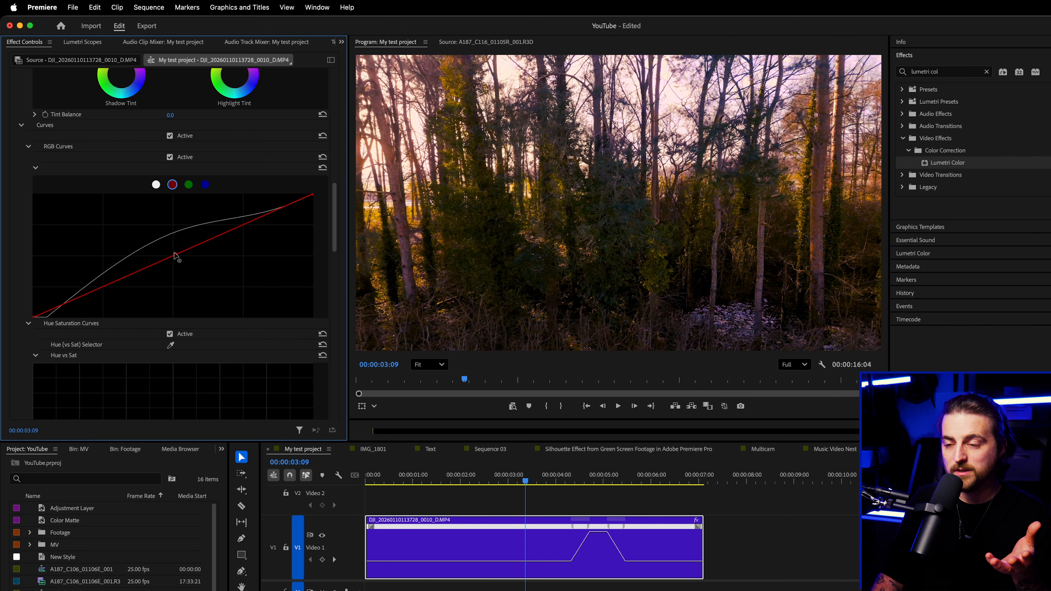
{"action": "left_click", "coordinate": [188, 185]}
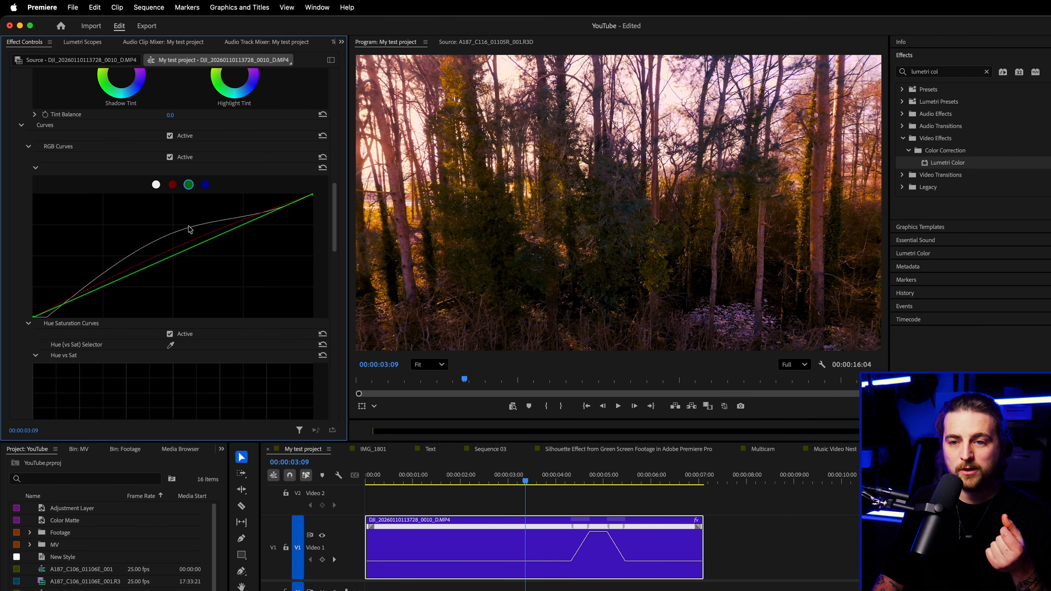
{"action": "left_click_drag", "start_coordinate": [177, 260], "coordinate": [174, 248]}
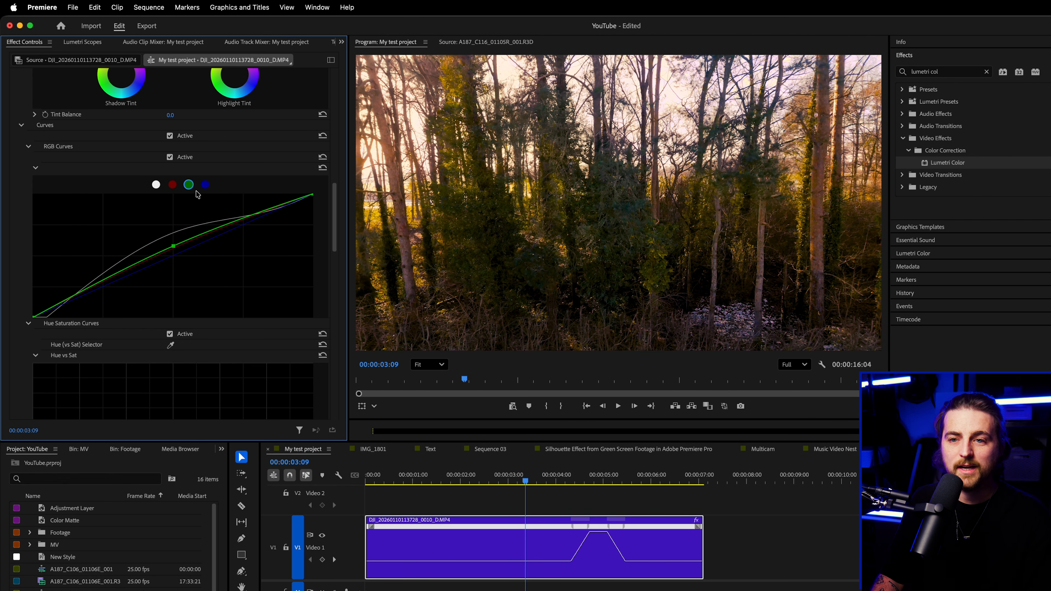
{"action": "left_click", "coordinate": [206, 185]}
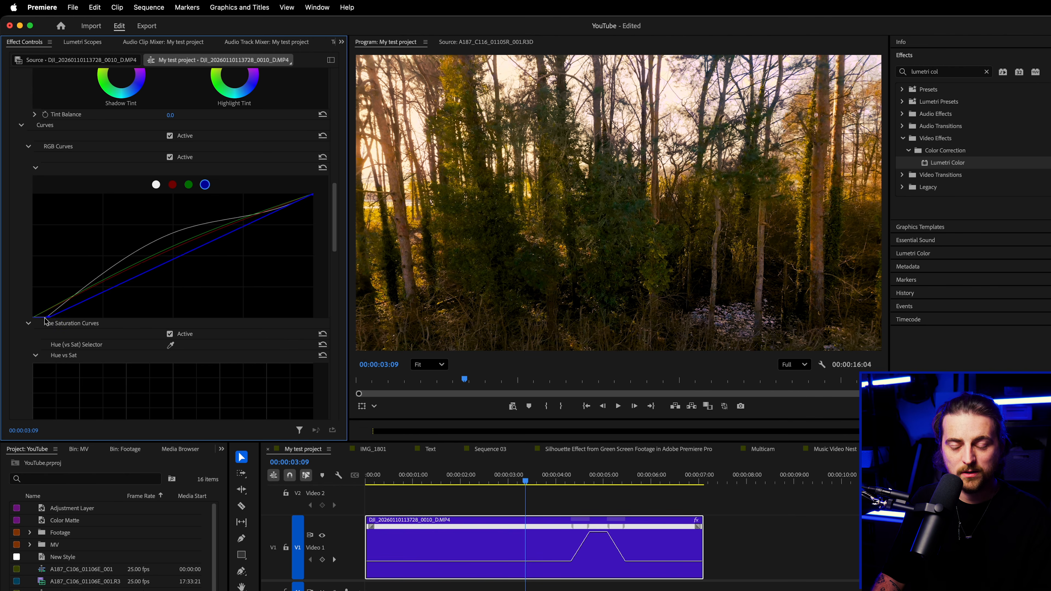
{"action": "mouse_move", "coordinate": [313, 196]}
{"action": "left_mouse_down"}
{"action": "mouse_move", "coordinate": [295, 195]}
{"action": "mouse_move", "coordinate": [329, 204]}
{"action": "mouse_move", "coordinate": [303, 192]}
{"action": "left_mouse_up"}
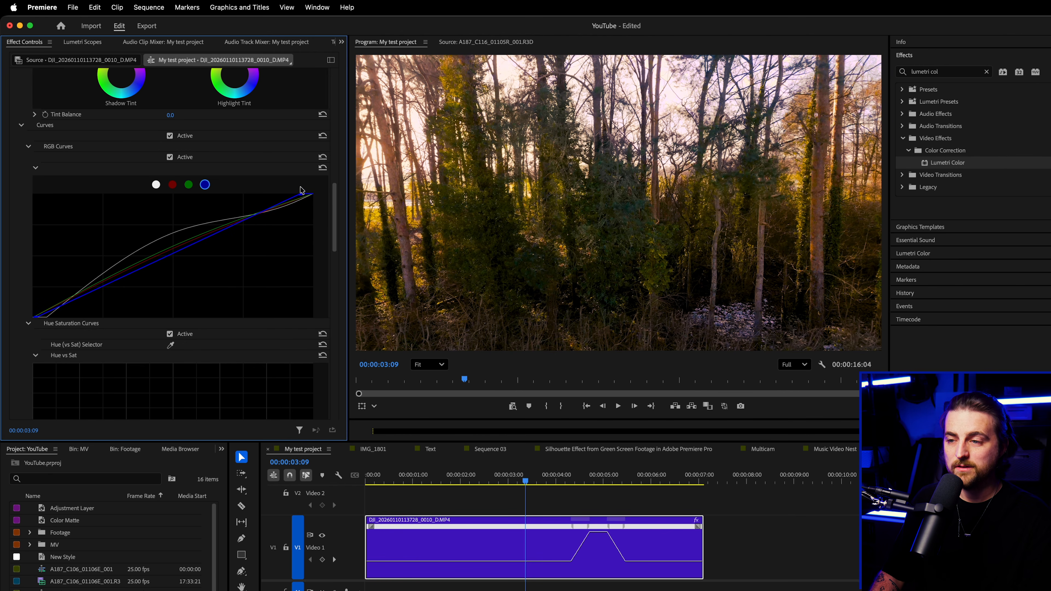
- Review the Hue Saturation Curves down to Sat vs Sat, and expand the Color Wheels & Match section
{"action": "scroll", "coordinate": [267, 216], "scroll_direction": "down", "scroll_amount": 3}
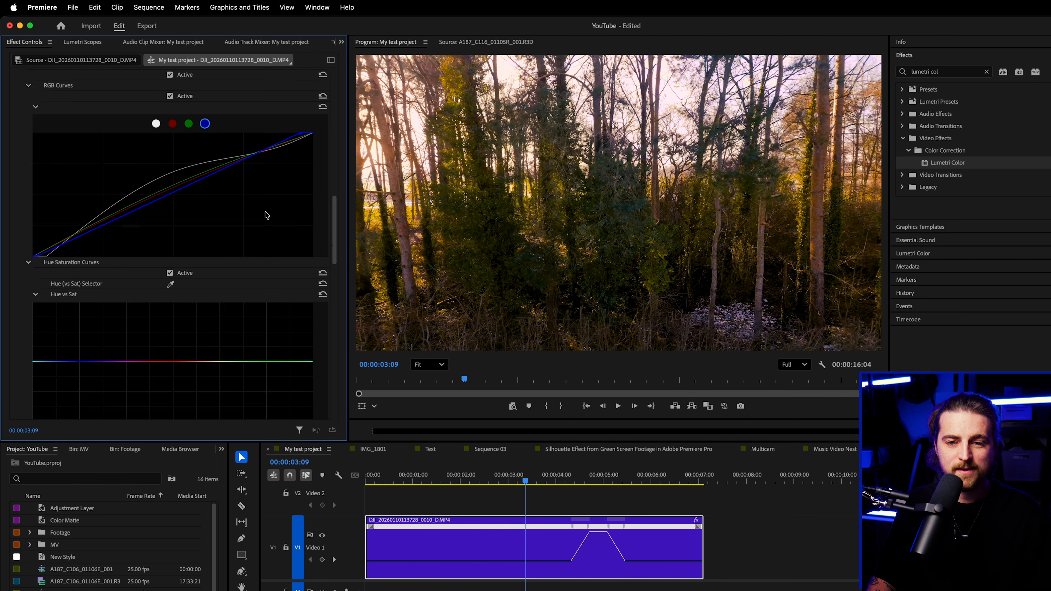
{"action": "scroll", "coordinate": [267, 215], "scroll_direction": "down", "scroll_amount": 3}
{"action": "scroll", "coordinate": [51, 220], "scroll_direction": "down", "scroll_amount": 5}
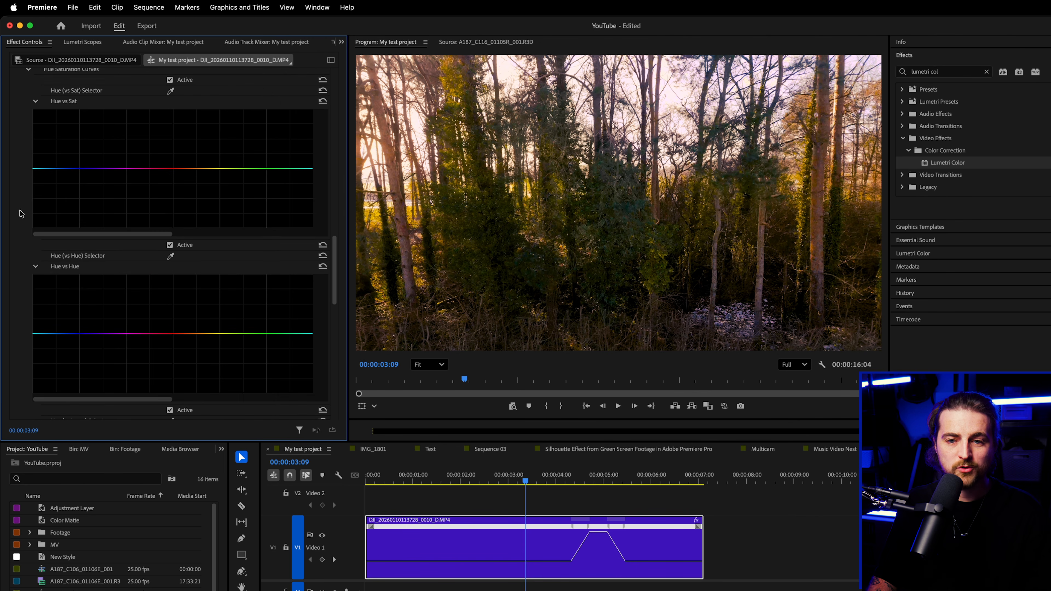
{"action": "scroll", "coordinate": [23, 229], "scroll_direction": "down", "scroll_amount": 9}
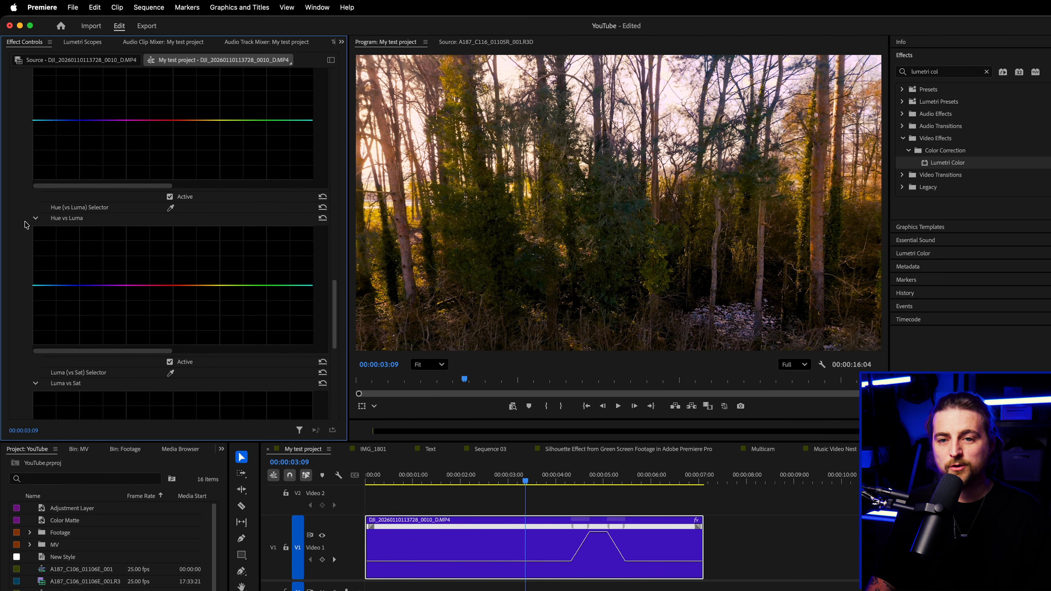
{"action": "scroll", "coordinate": [26, 225], "scroll_direction": "down", "scroll_amount": 1}
{"action": "scroll", "coordinate": [25, 224], "scroll_direction": "down", "scroll_amount": 5}
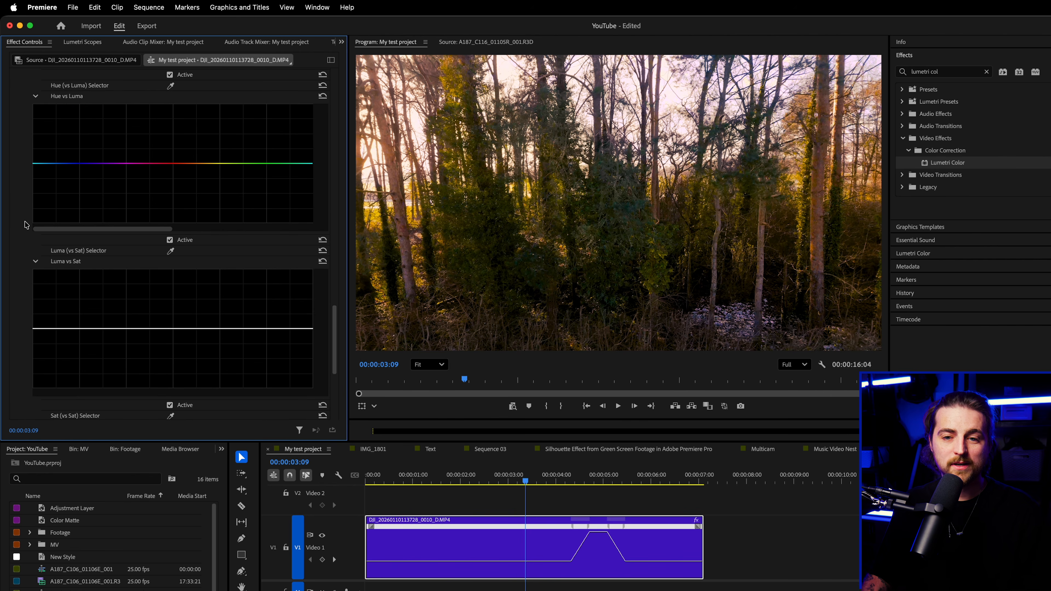
{"action": "scroll", "coordinate": [25, 225], "scroll_direction": "down", "scroll_amount": 9}
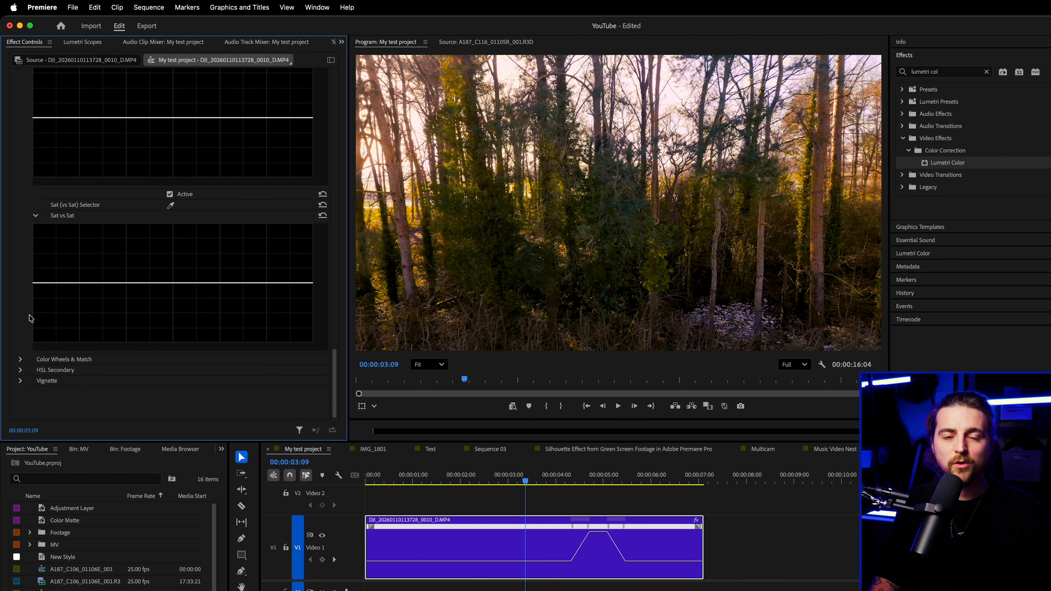
{"action": "left_click", "coordinate": [20, 359]}
{"action": "scroll", "coordinate": [28, 212], "scroll_direction": "down", "scroll_amount": 8}
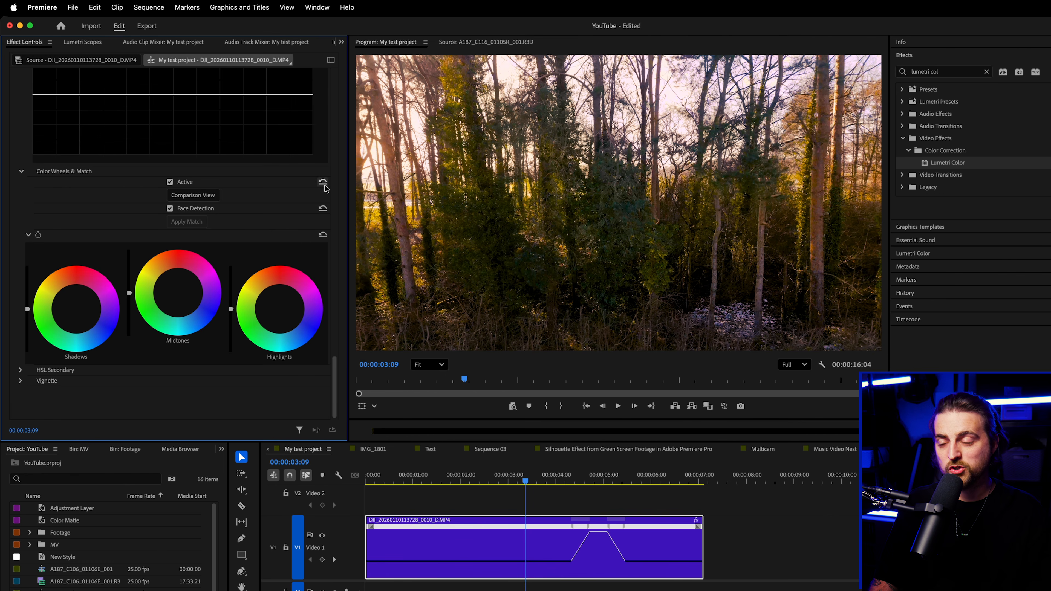
- Compare the graded clip with the Lumetri Color effect off and on, and check the frame at 00:00:02:06
{"action": "scroll", "coordinate": [316, 209], "scroll_direction": "up", "scroll_amount": 15}
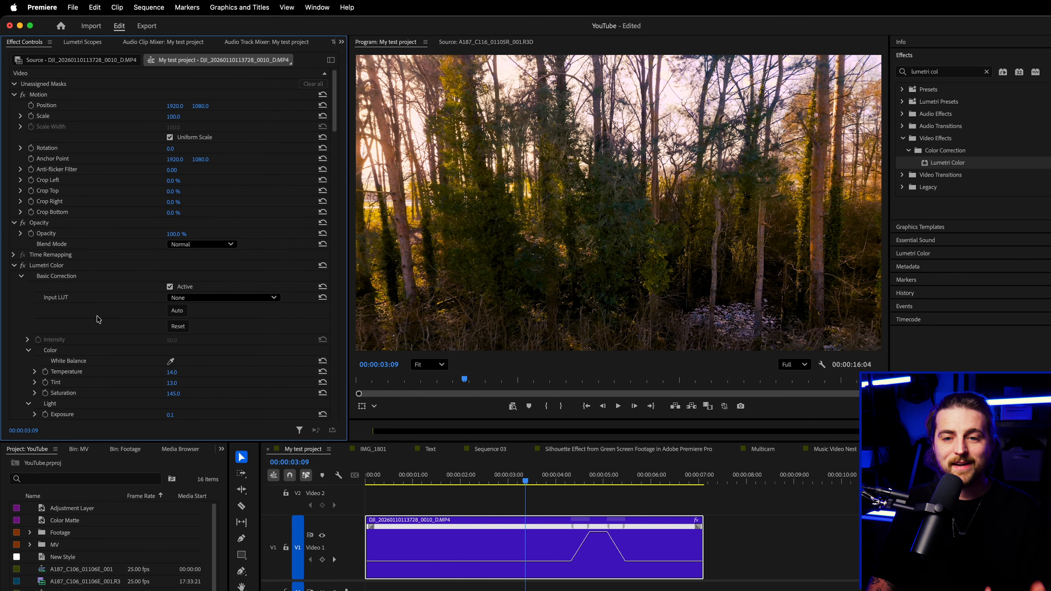
{"action": "left_click", "coordinate": [20, 268]}
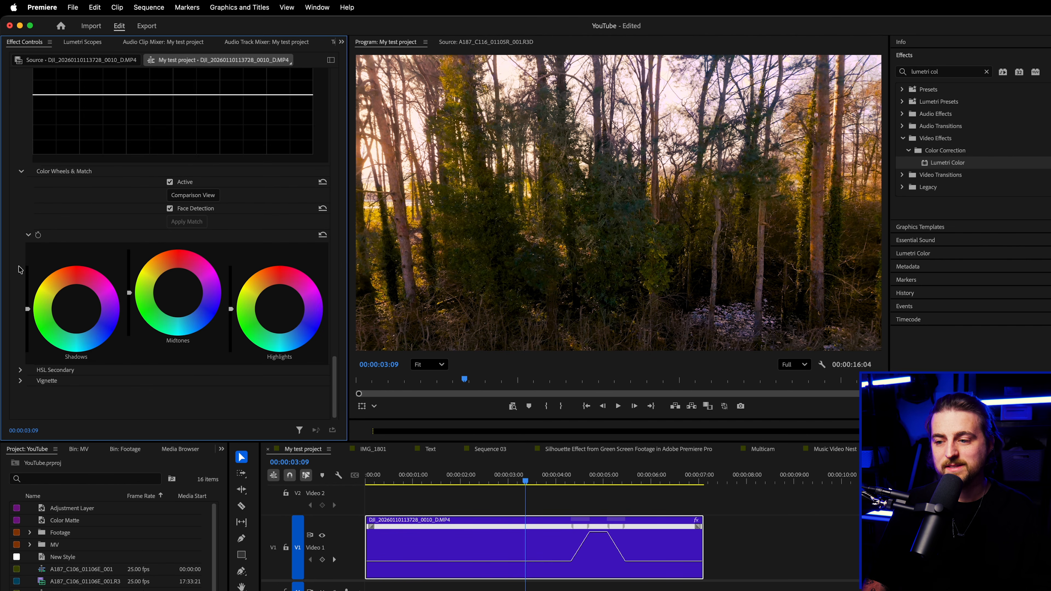
{"action": "left_click_drag", "start_coordinate": [538, 480], "coordinate": [471, 479]}
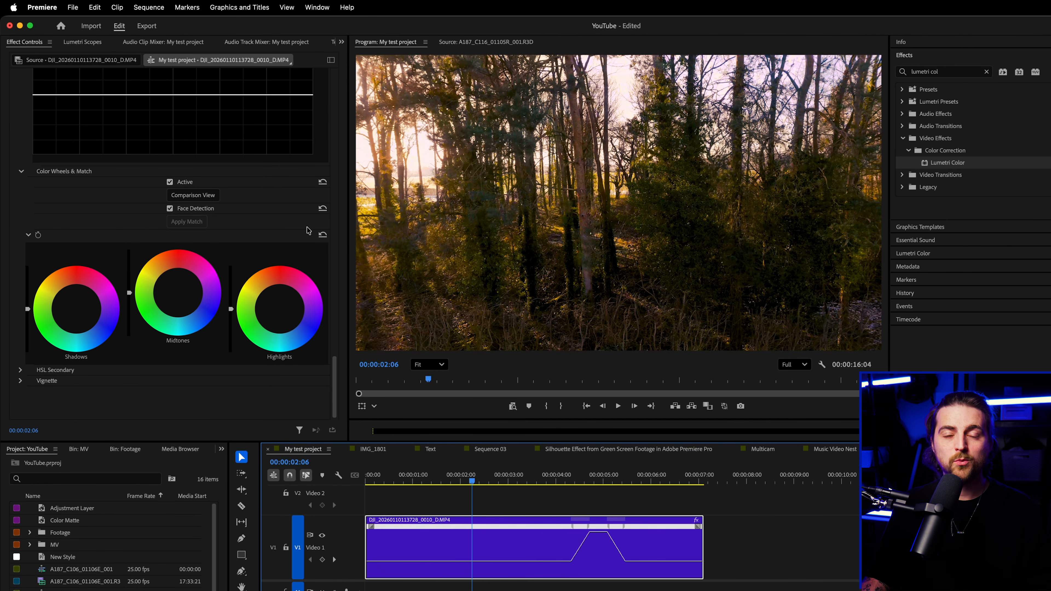
- Widen the Effect Controls panel and enlarge the Program Monitor beside it
{"action": "left_click_drag", "start_coordinate": [348, 225], "coordinate": [461, 225]}
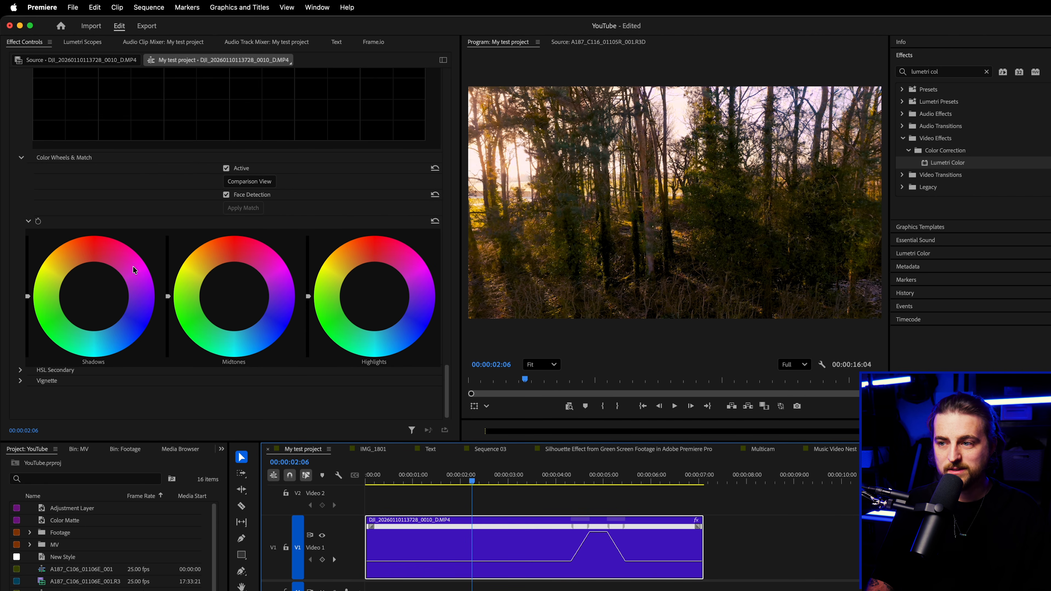
{"action": "left_click_drag", "start_coordinate": [889, 183], "coordinate": [1020, 187]}
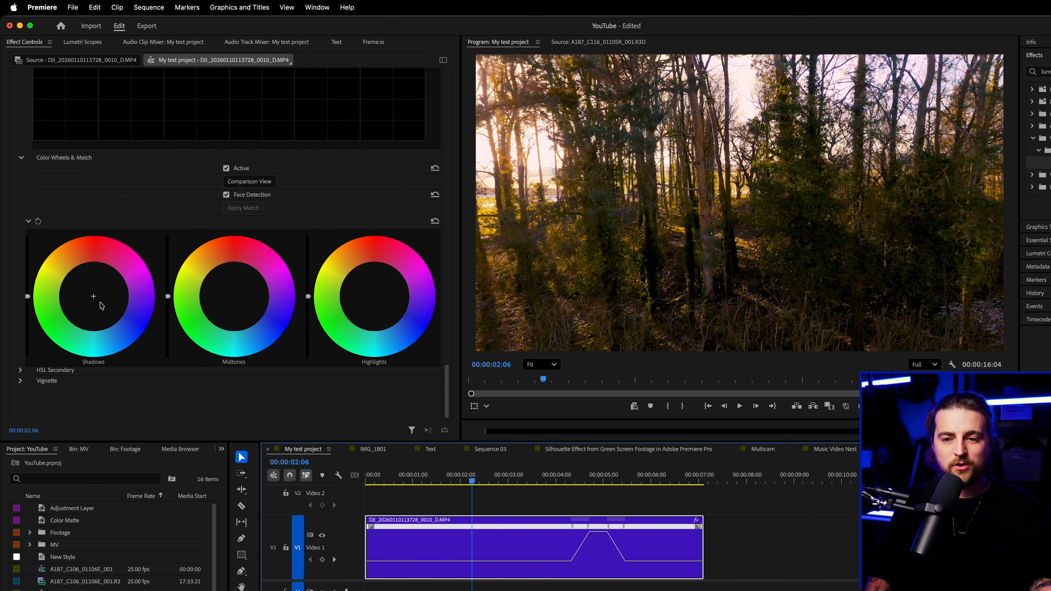
- Try strong color wheel shifts, with shadows and highlights towards blue and midtones towards orange, and undo them
{"action": "left_click_drag", "start_coordinate": [102, 305], "coordinate": [124, 320]}
{"action": "left_click_drag", "start_coordinate": [189, 279], "coordinate": [228, 261]}
{"action": "left_click_drag", "start_coordinate": [389, 292], "coordinate": [414, 333]}
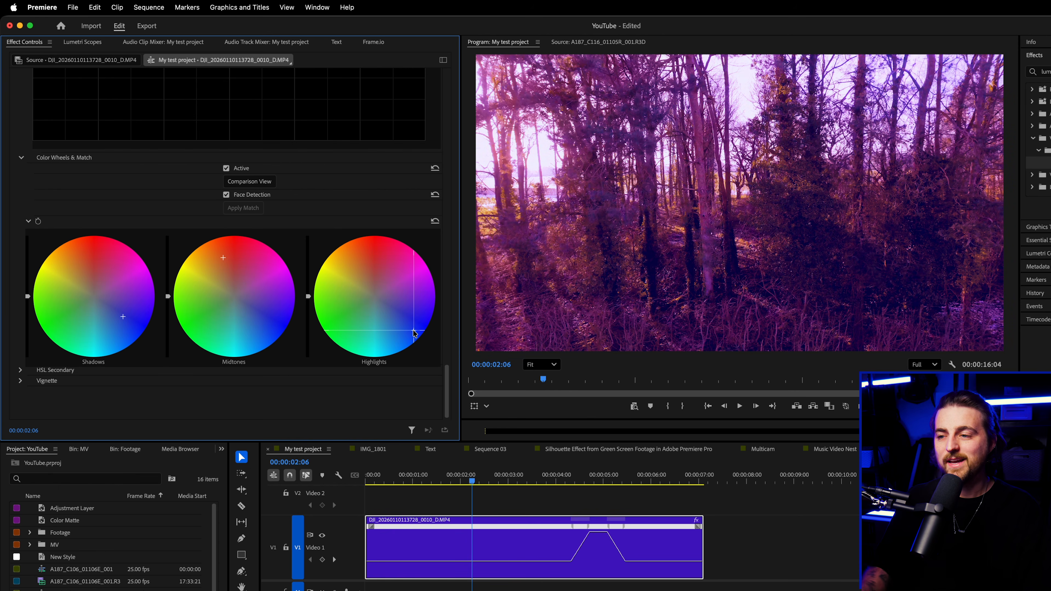
{"action": "key", "text": "super+z"}
{"action": "key", "text": "super+z"}
{"action": "key", "text": "super+z"}
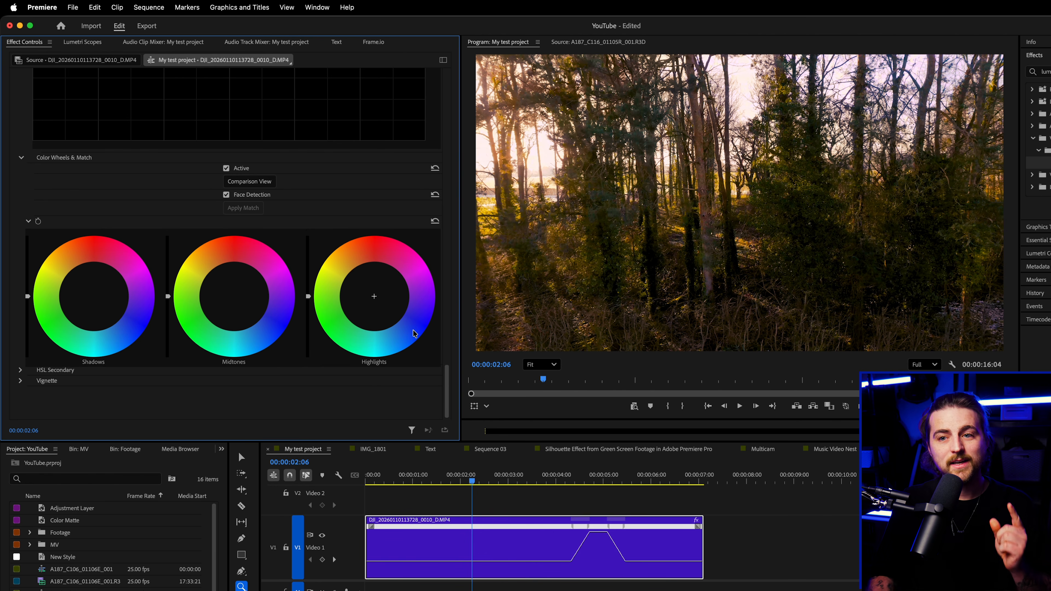
- Tint the shadows slightly blue and the midtones and highlights slightly orange, and compare the frame with Color Wheels & Match off and on
{"action": "scroll", "coordinate": [165, 214], "scroll_direction": "up", "scroll_amount": 3}
{"action": "scroll", "coordinate": [100, 307], "scroll_direction": "down", "scroll_amount": 3}
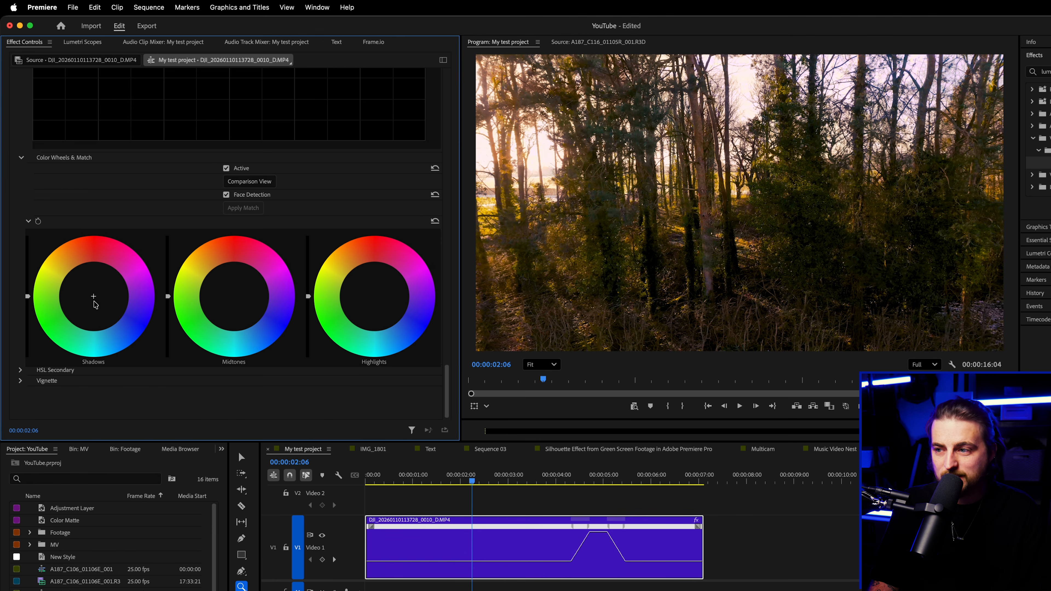
{"action": "left_click_drag", "start_coordinate": [94, 301], "coordinate": [100, 305]}
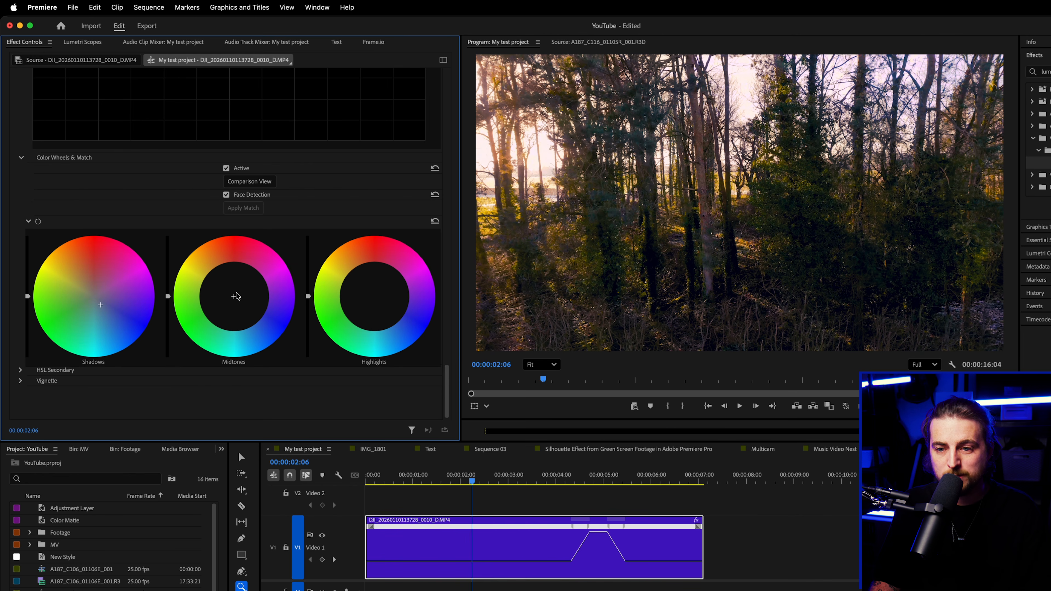
{"action": "left_click_drag", "start_coordinate": [234, 297], "coordinate": [229, 290]}
{"action": "left_click_drag", "start_coordinate": [373, 286], "coordinate": [363, 281]}
{"action": "left_click", "coordinate": [226, 169]}
{"action": "left_click", "coordinate": [227, 169]}
{"action": "left_click", "coordinate": [226, 169]}
{"action": "left_click", "coordinate": [226, 169]}
- Strengthen the orange tint in the highlights and midtones, and shift the shadows wheel slightly towards teal
{"action": "left_click_drag", "start_coordinate": [362, 278], "coordinate": [358, 274]}
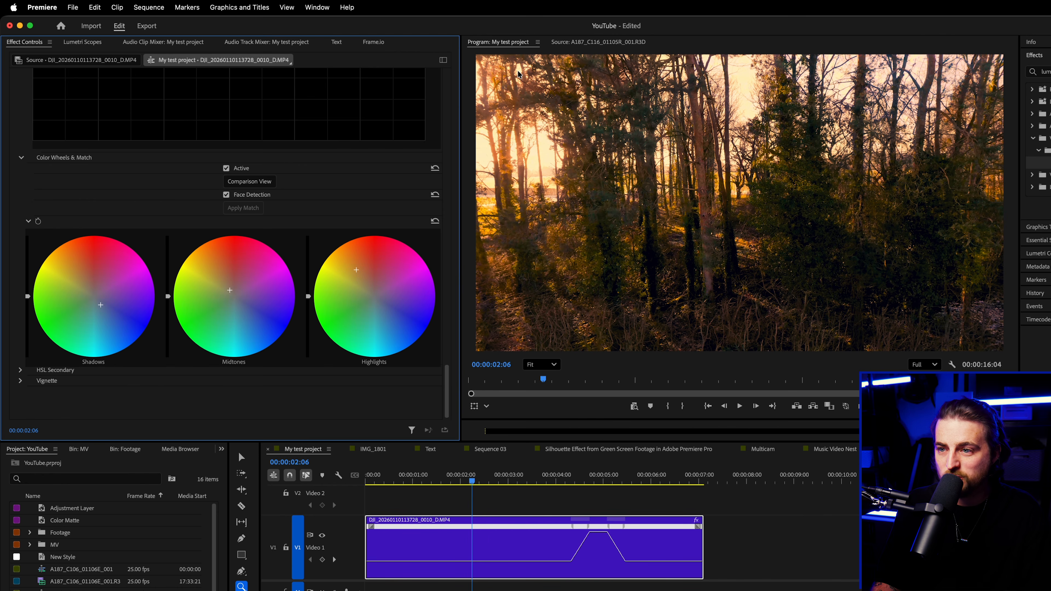
{"action": "left_click_drag", "start_coordinate": [218, 283], "coordinate": [220, 276]}
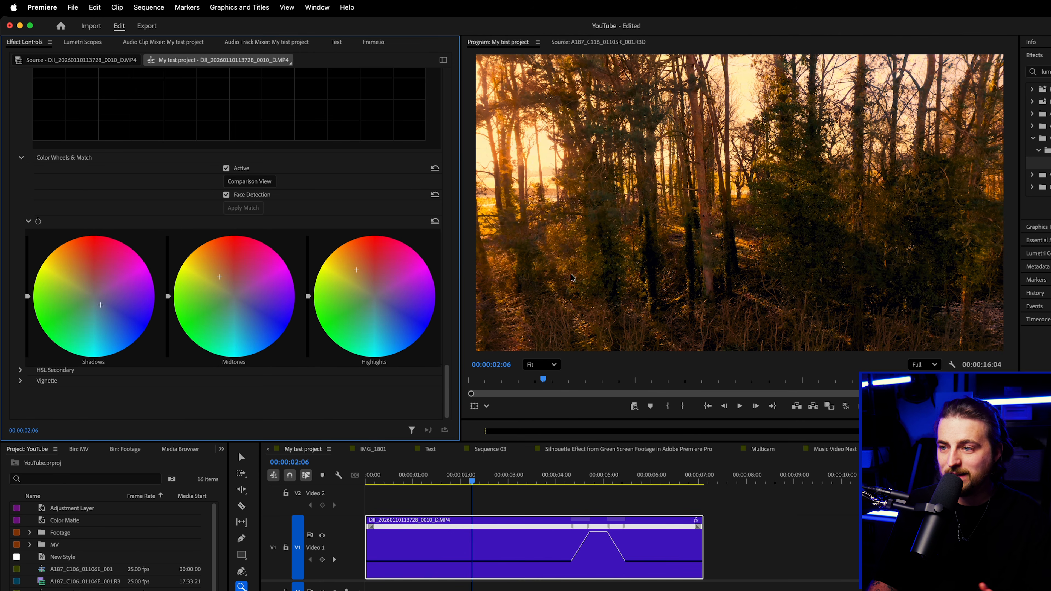
{"action": "left_click_drag", "start_coordinate": [104, 310], "coordinate": [97, 310]}
{"action": "left_click_drag", "start_coordinate": [219, 277], "coordinate": [226, 280]}
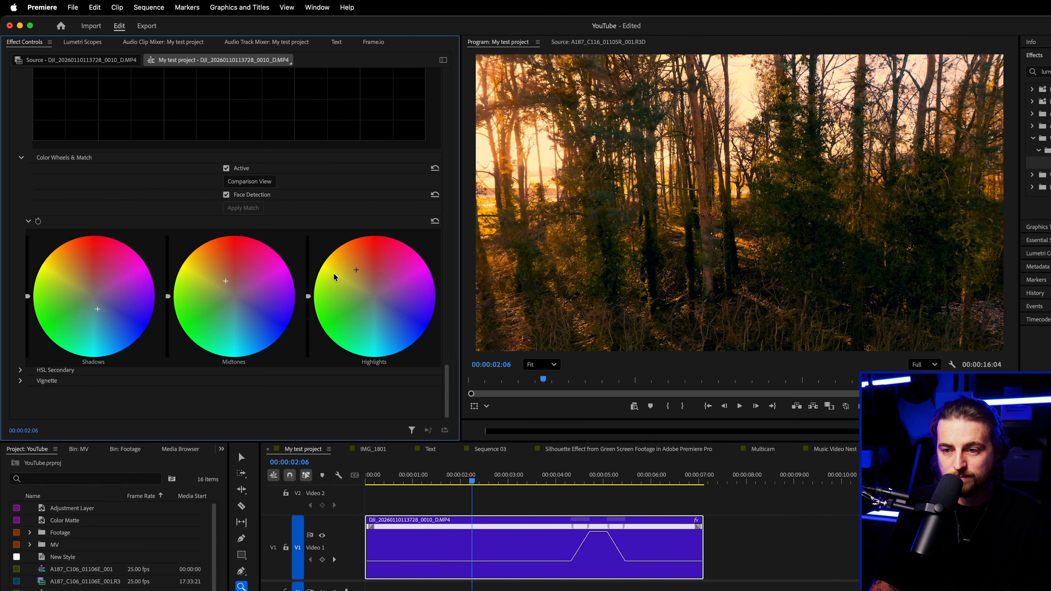
{"action": "left_click_drag", "start_coordinate": [356, 269], "coordinate": [359, 272]}
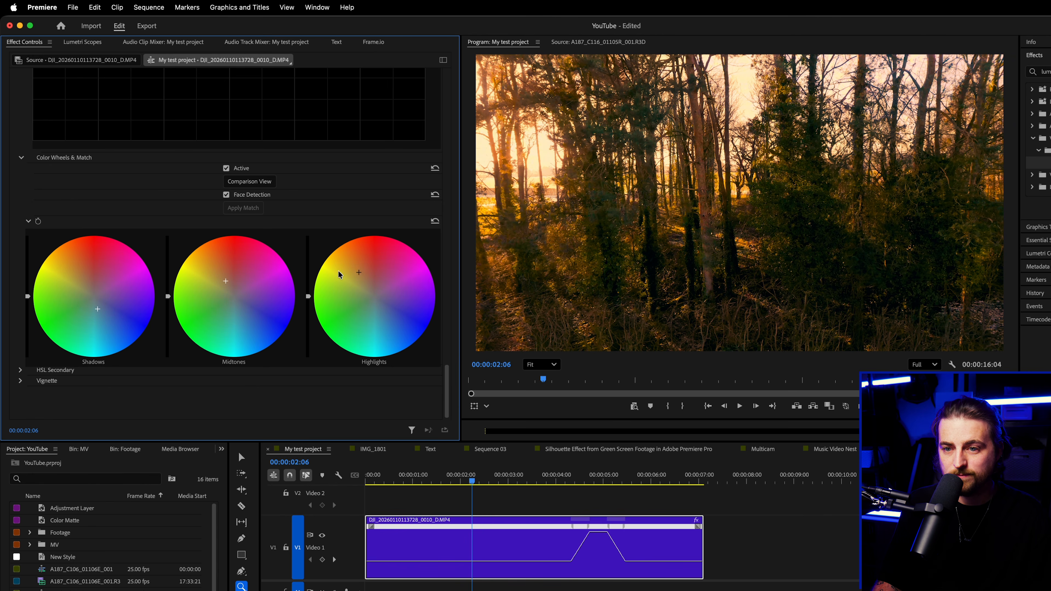
- Compare the frame with Color Wheels & Match off and on, and nudge the highlights tint slightly towards red-orange
{"action": "left_click", "coordinate": [225, 168]}
{"action": "left_click", "coordinate": [226, 168]}
{"action": "left_click", "coordinate": [226, 168]}
{"action": "left_click", "coordinate": [226, 168]}
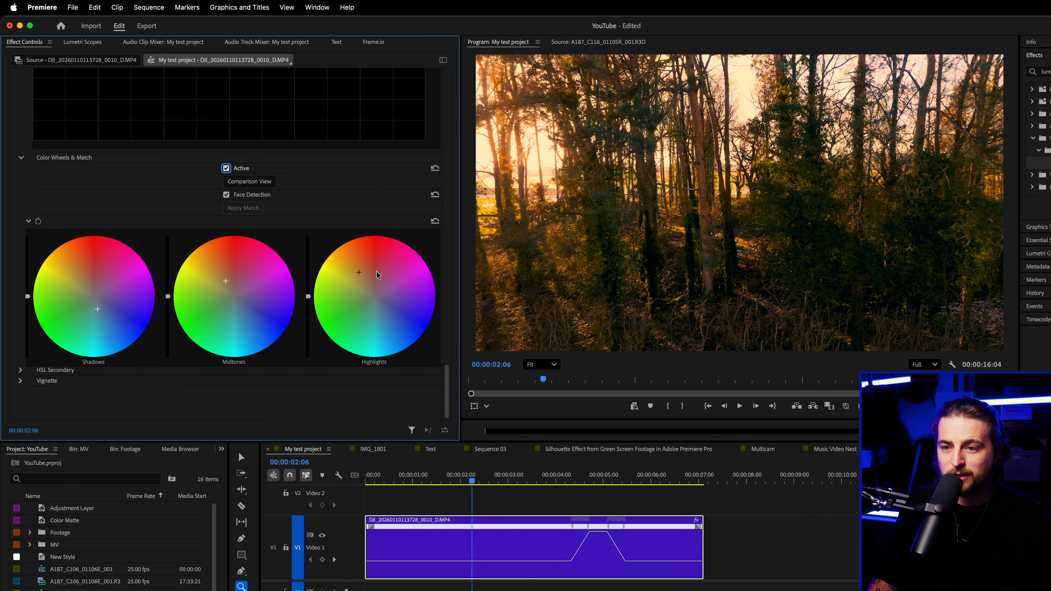
{"action": "left_click", "coordinate": [363, 270]}
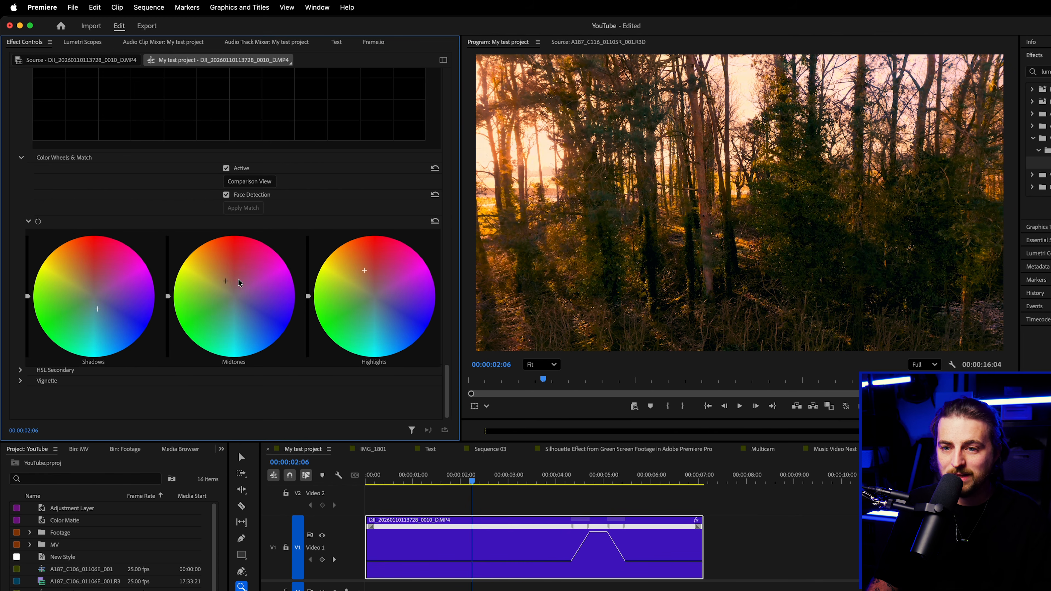
{"action": "left_click_drag", "start_coordinate": [229, 277], "coordinate": [227, 279]}
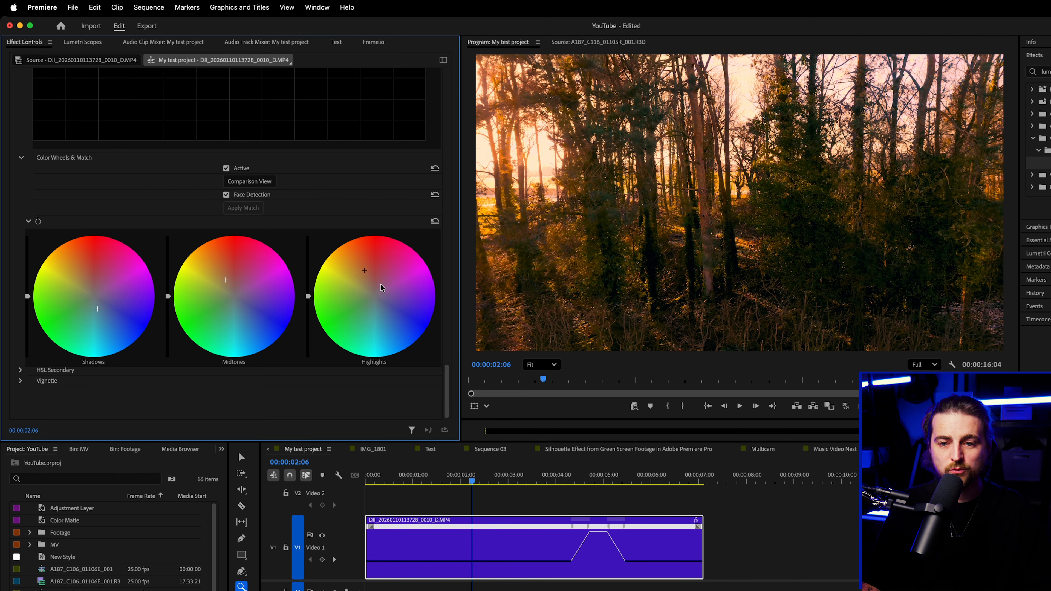
- Fine-tune the midtone point of the green RGB curve by a very small amount
{"action": "scroll", "coordinate": [354, 283], "scroll_direction": "up", "scroll_amount": 10}
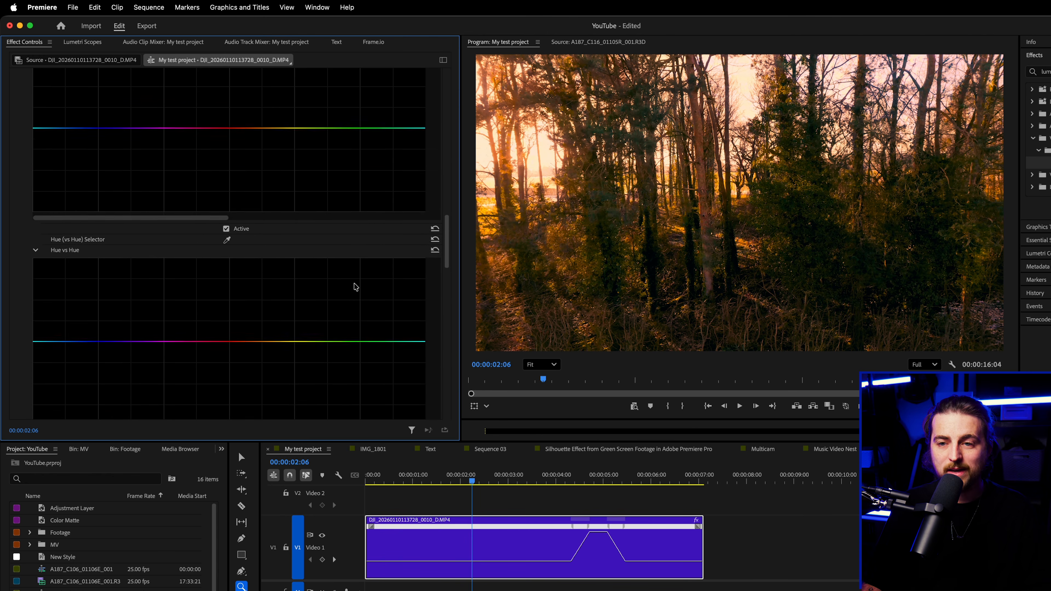
{"action": "scroll", "coordinate": [356, 286], "scroll_direction": "up", "scroll_amount": 8}
{"action": "left_click", "coordinate": [244, 260]}
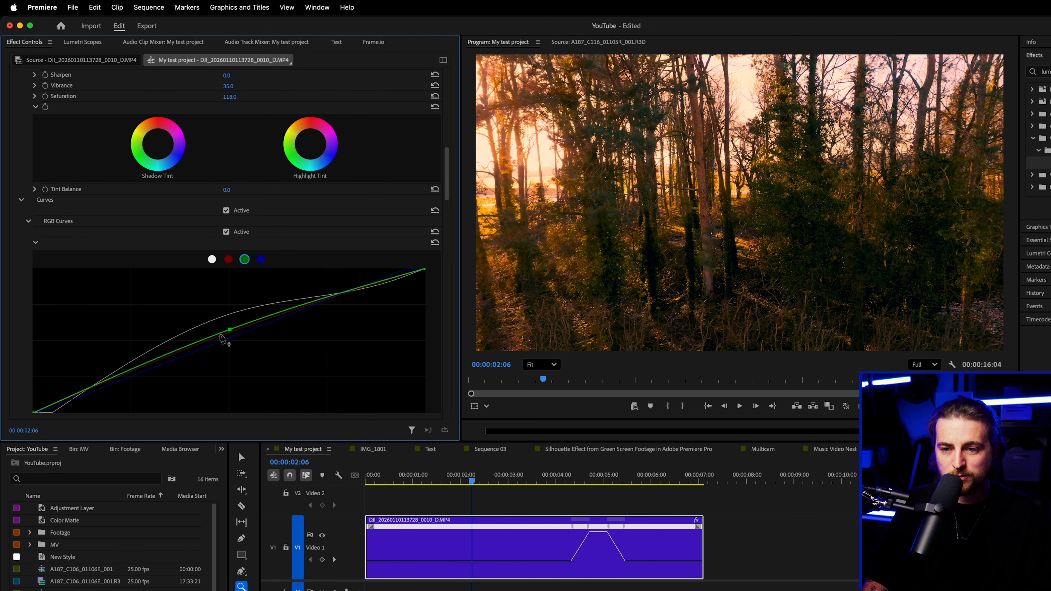
{"action": "mouse_move", "coordinate": [229, 331]}
{"action": "left_mouse_down"}
{"action": "mouse_move", "coordinate": [231, 340]}
{"action": "mouse_move", "coordinate": [228, 331]}
{"action": "left_mouse_up"}
- Expand the HSL Secondary section to reach its key controls
{"action": "scroll", "coordinate": [435, 214], "scroll_direction": "down", "scroll_amount": 15}
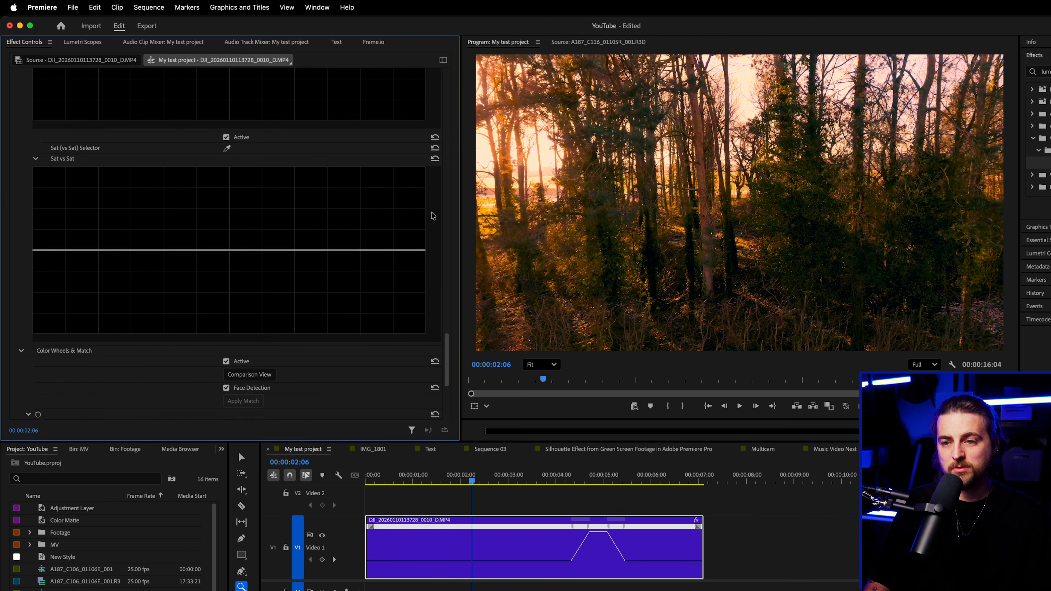
{"action": "scroll", "coordinate": [437, 237], "scroll_direction": "down", "scroll_amount": 3}
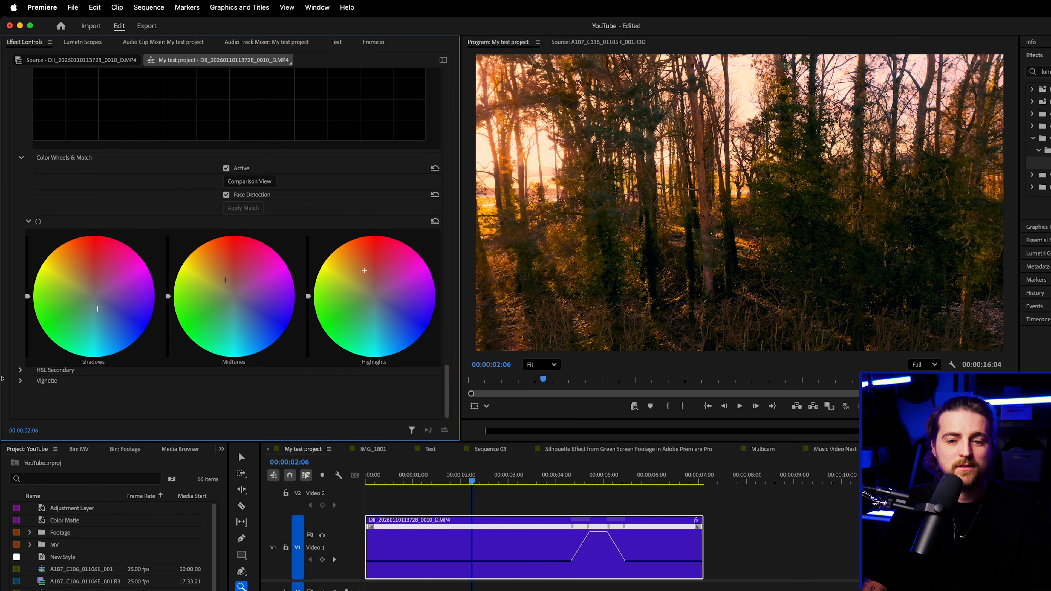
{"action": "left_click", "coordinate": [20, 371]}
{"action": "scroll", "coordinate": [22, 373], "scroll_direction": "down", "scroll_amount": 10}
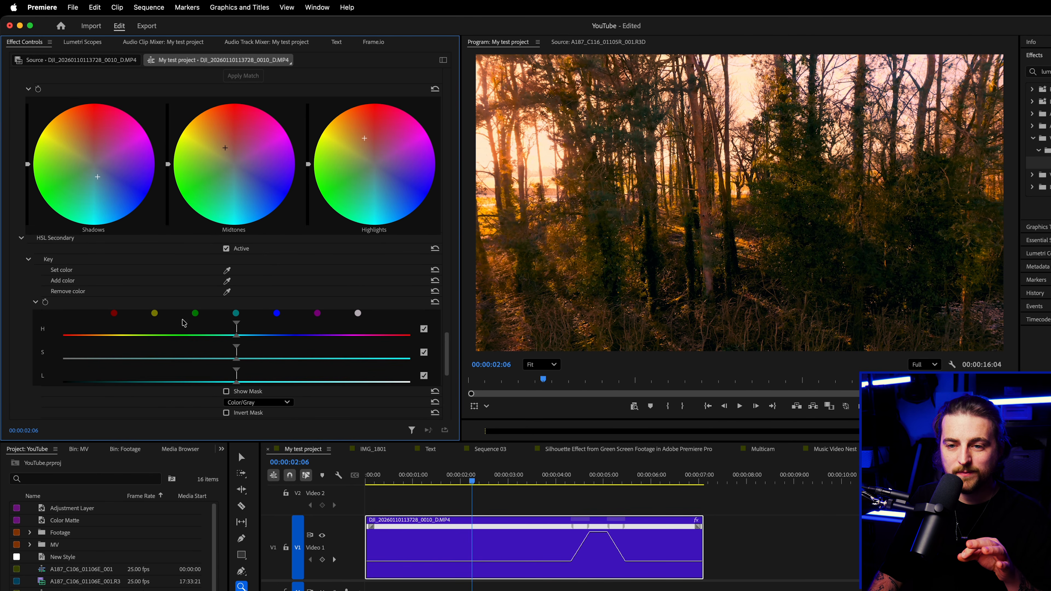
- Try keying the foliage by sampling a tree with Set color, and undo the sample
{"action": "left_click", "coordinate": [228, 272]}
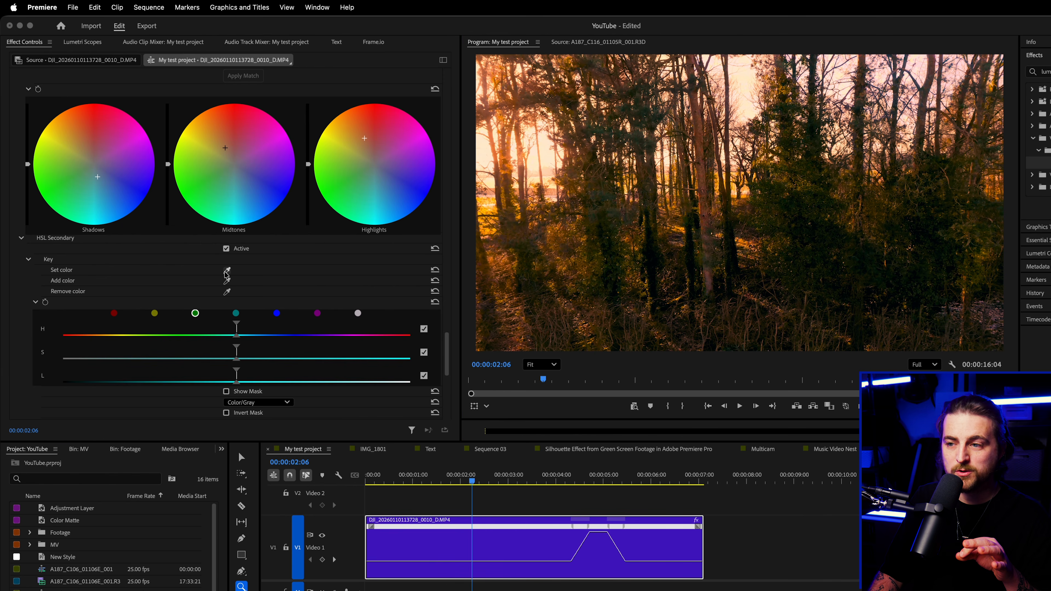
{"action": "left_click", "coordinate": [590, 206]}
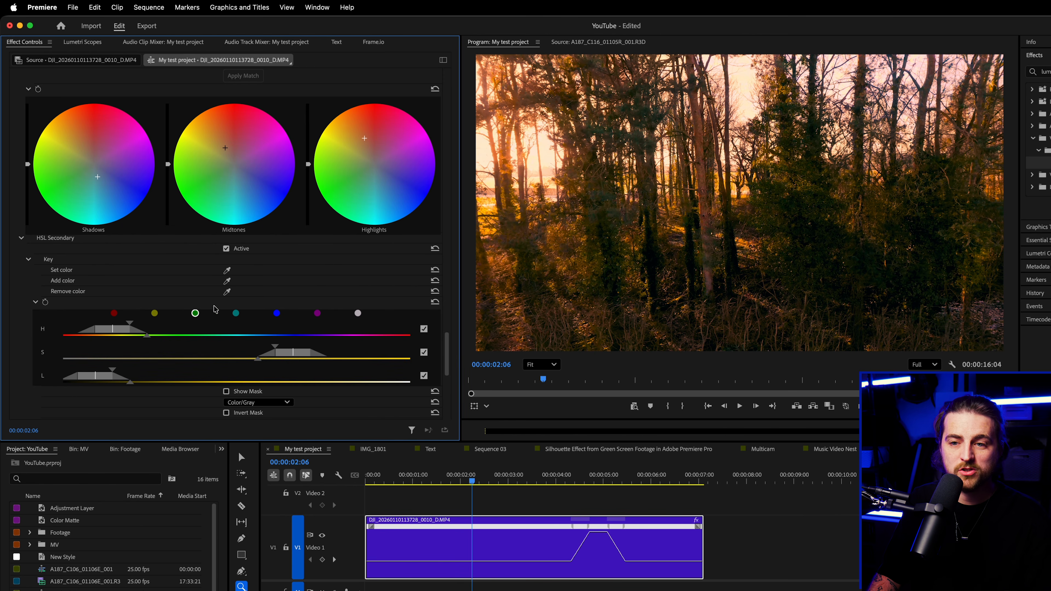
{"action": "key", "text": "super+z"}
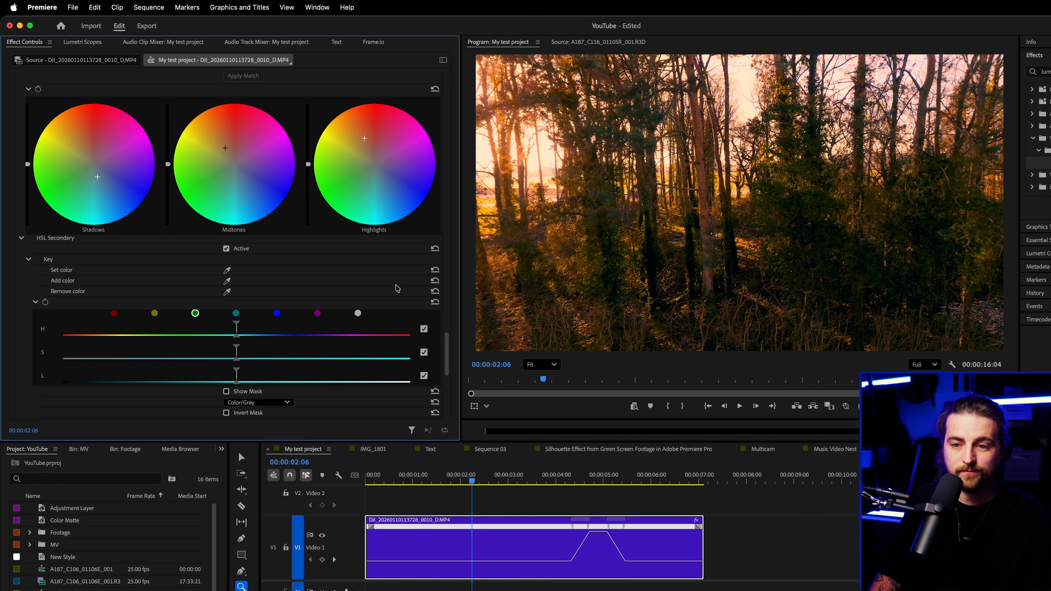
- Key the greens in HSL Secondary with the green preset, and shift the hue range towards yellow
{"action": "left_click", "coordinate": [195, 313]}
{"action": "left_click_drag", "start_coordinate": [195, 330], "coordinate": [166, 329]}
{"action": "left_click", "coordinate": [226, 391]}
- Shift the HSL Secondary correction wheel moderately towards green for the keyed foliage, and set Blur to 84
{"action": "scroll", "coordinate": [165, 255], "scroll_direction": "down", "scroll_amount": 5}
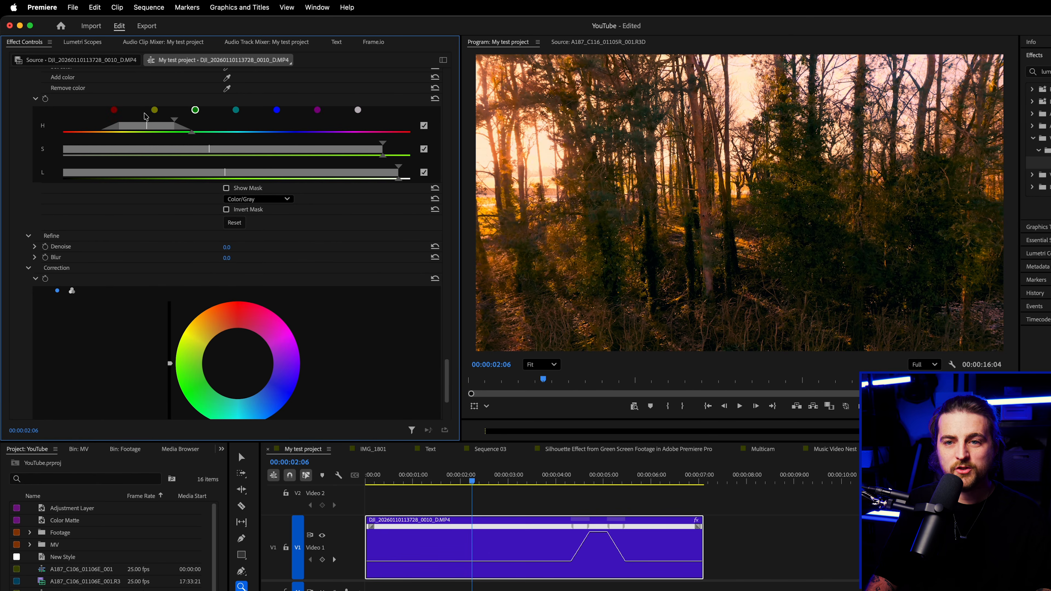
{"action": "scroll", "coordinate": [89, 210], "scroll_direction": "down", "scroll_amount": 4}
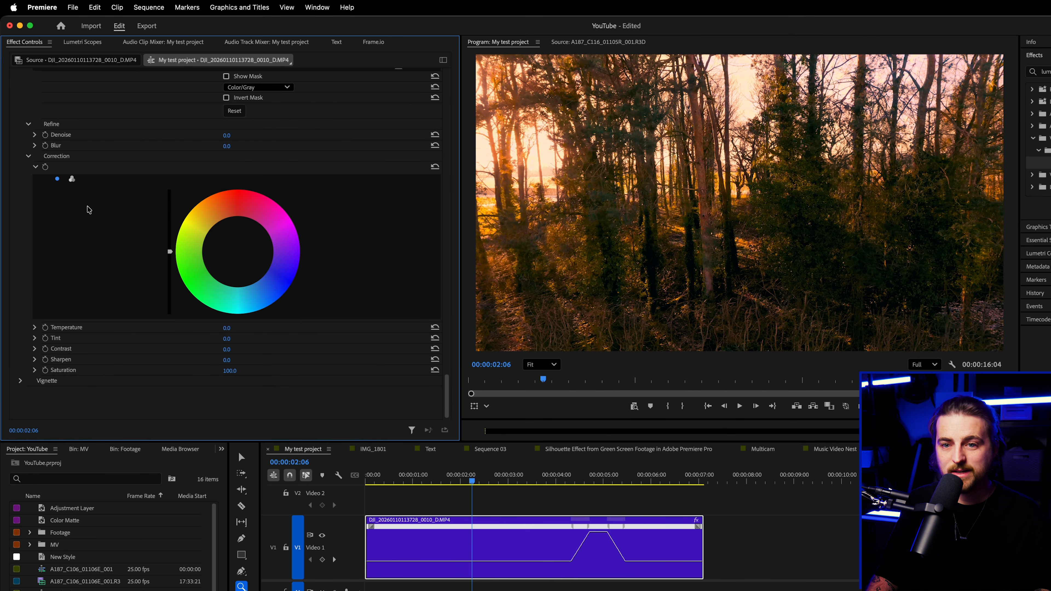
{"action": "left_click", "coordinate": [224, 258]}
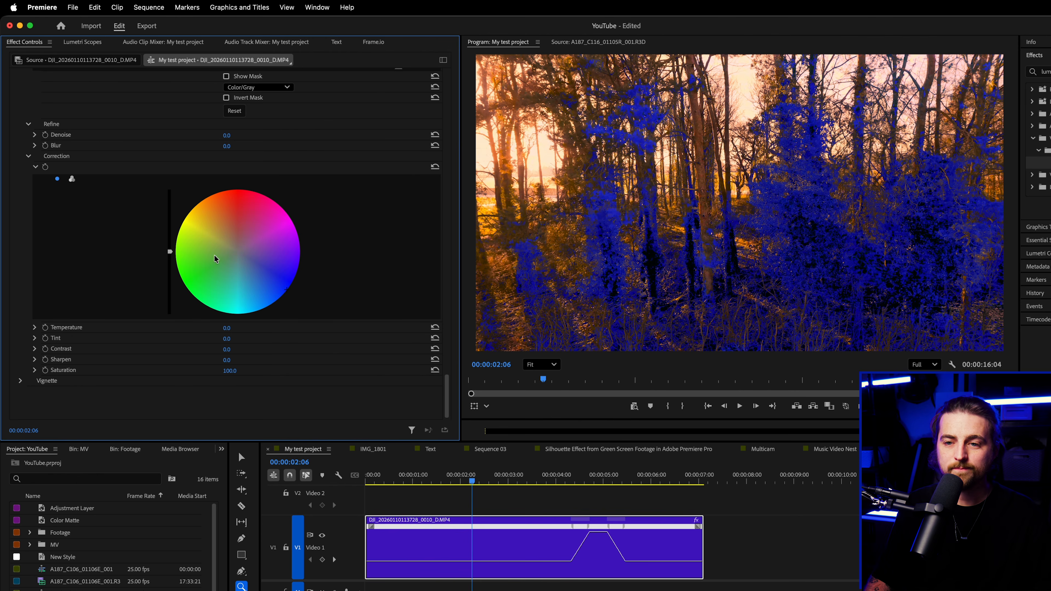
{"action": "left_click", "coordinate": [225, 256]}
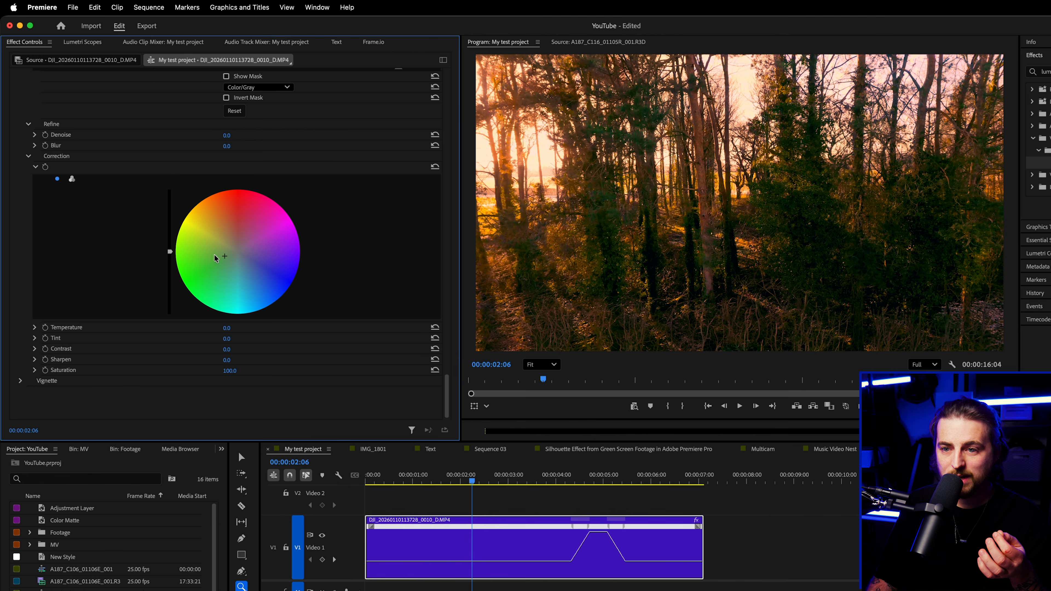
{"action": "left_click", "coordinate": [219, 256]}
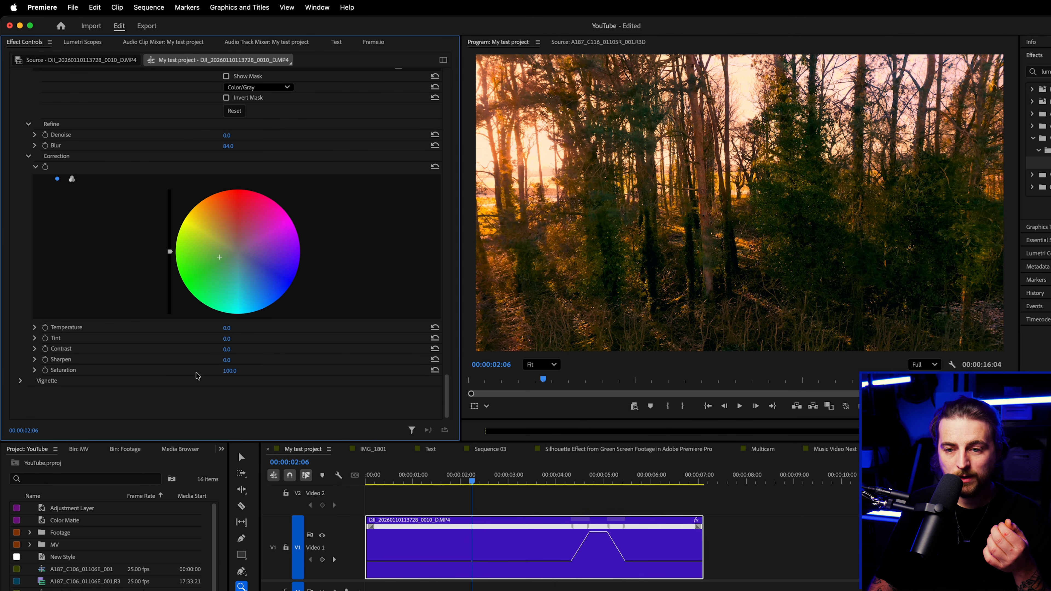
- Set the HSL Secondary Sharpen to 23, and compare the frame with HSL Secondary off and on
{"action": "scroll", "coordinate": [288, 373], "scroll_direction": "up", "scroll_amount": 10}
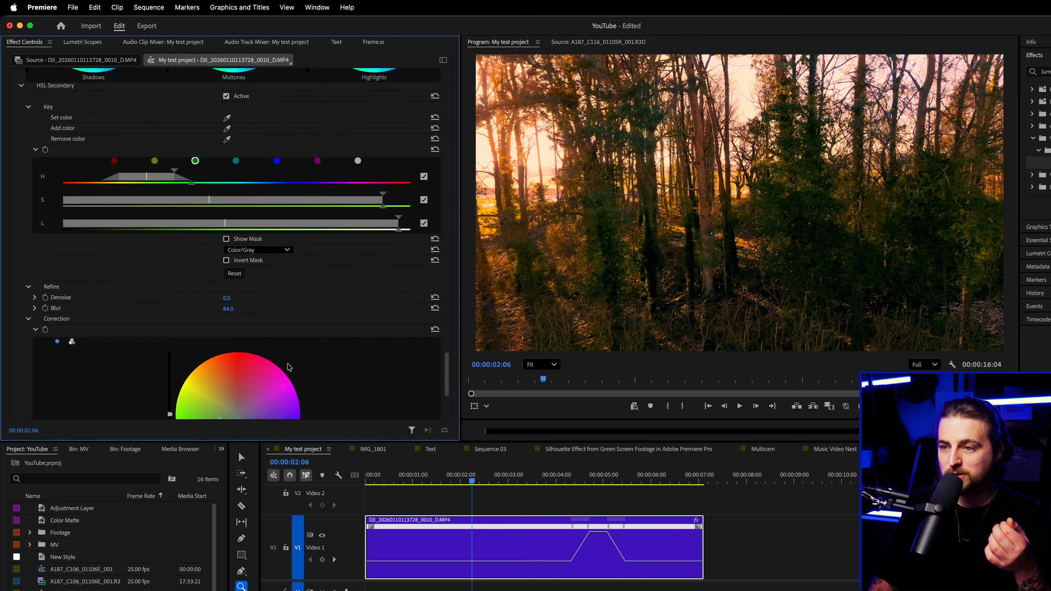
{"action": "scroll", "coordinate": [293, 366], "scroll_direction": "down", "scroll_amount": 10}
{"action": "scroll", "coordinate": [292, 366], "scroll_direction": "up", "scroll_amount": 6}
{"action": "scroll", "coordinate": [292, 366], "scroll_direction": "up", "scroll_amount": 4}
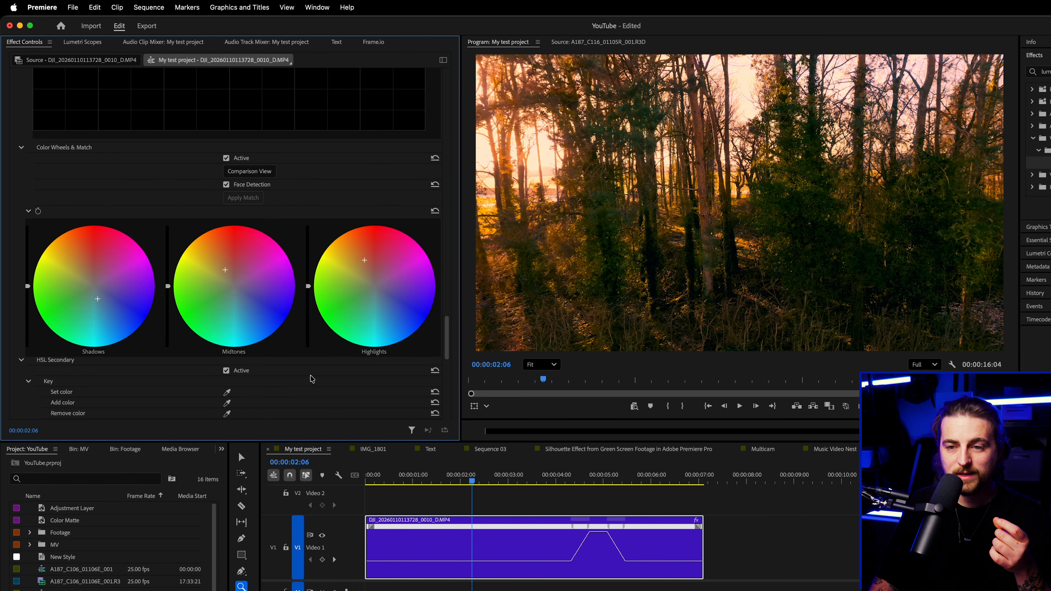
{"action": "left_click", "coordinate": [226, 371]}
{"action": "left_click", "coordinate": [226, 371]}
{"action": "left_click", "coordinate": [226, 371]}
{"action": "left_click", "coordinate": [226, 371]}
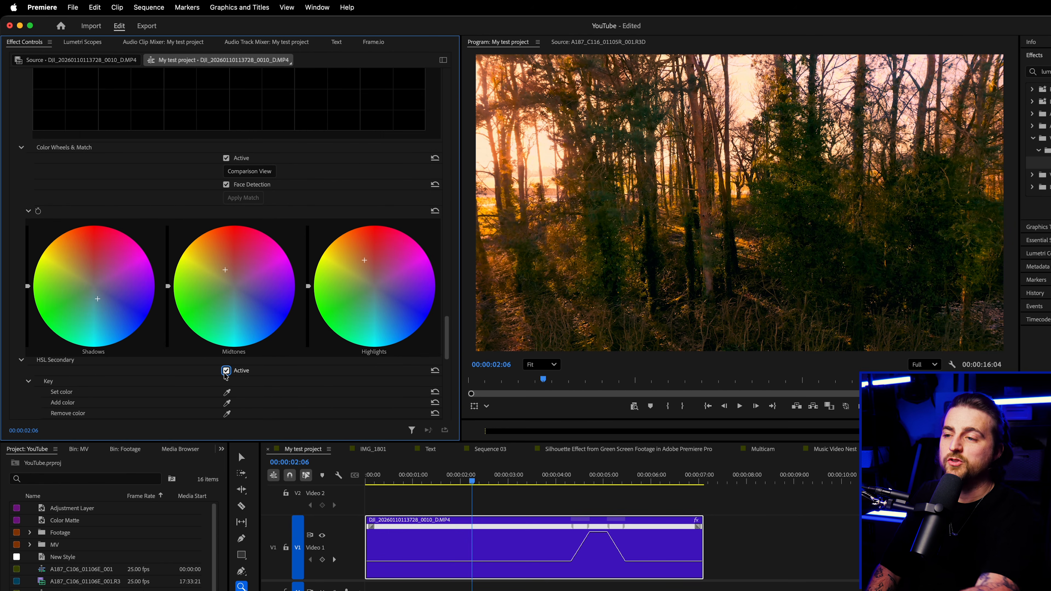
{"action": "left_click", "coordinate": [226, 371]}
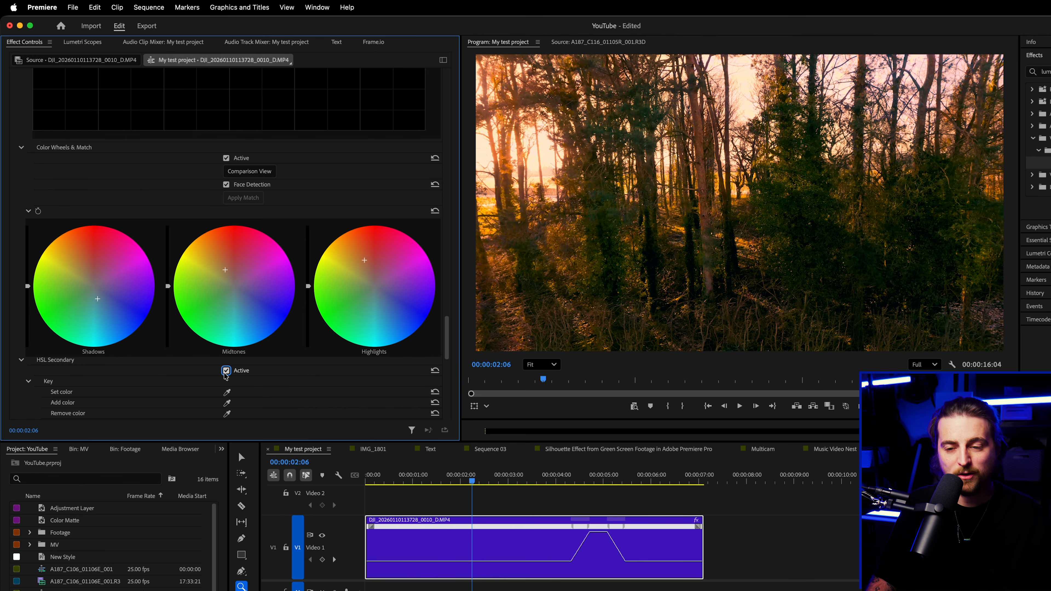
- Try a vignette with an amount of -3.5, and deactivate the Vignette section
{"action": "scroll", "coordinate": [226, 374], "scroll_direction": "down", "scroll_amount": 10}
{"action": "left_click", "coordinate": [36, 380]}
{"action": "scroll", "coordinate": [37, 304], "scroll_direction": "down", "scroll_amount": 3}
{"action": "mouse_move", "coordinate": [227, 349]}
{"action": "left_mouse_down"}
{"action": "mouse_move", "coordinate": [252, 349]}
{"action": "mouse_move", "coordinate": [225, 352]}
{"action": "left_mouse_up"}
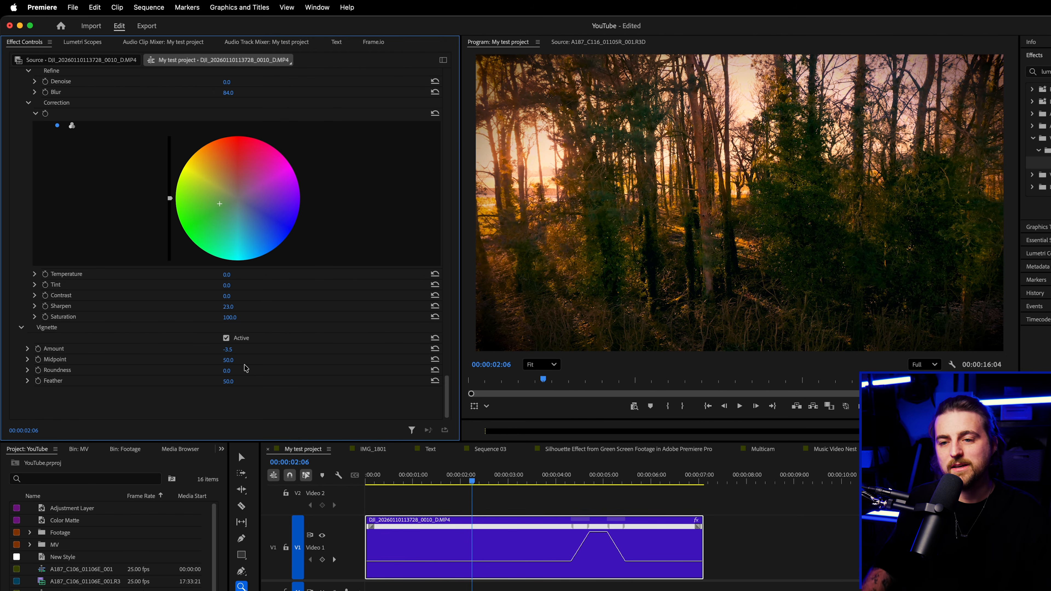
{"action": "left_click", "coordinate": [226, 338]}
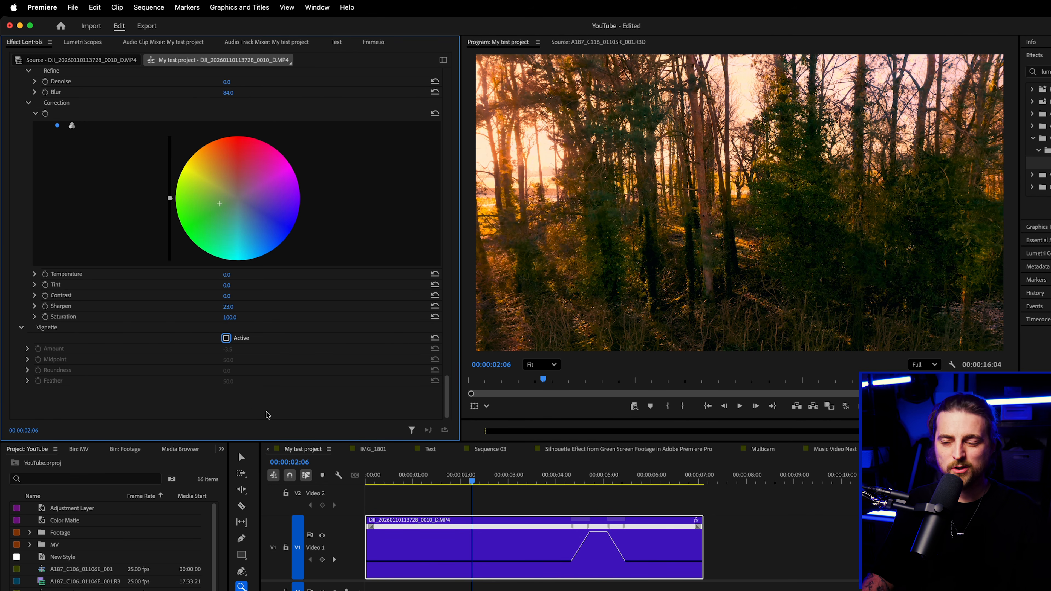
- Collapse Lumetri Color and compare the graded frame at 00:00:03:08 with the effect off and on
{"action": "scroll", "coordinate": [267, 415], "scroll_direction": "up", "scroll_amount": 20}
{"action": "left_click", "coordinate": [523, 481]}
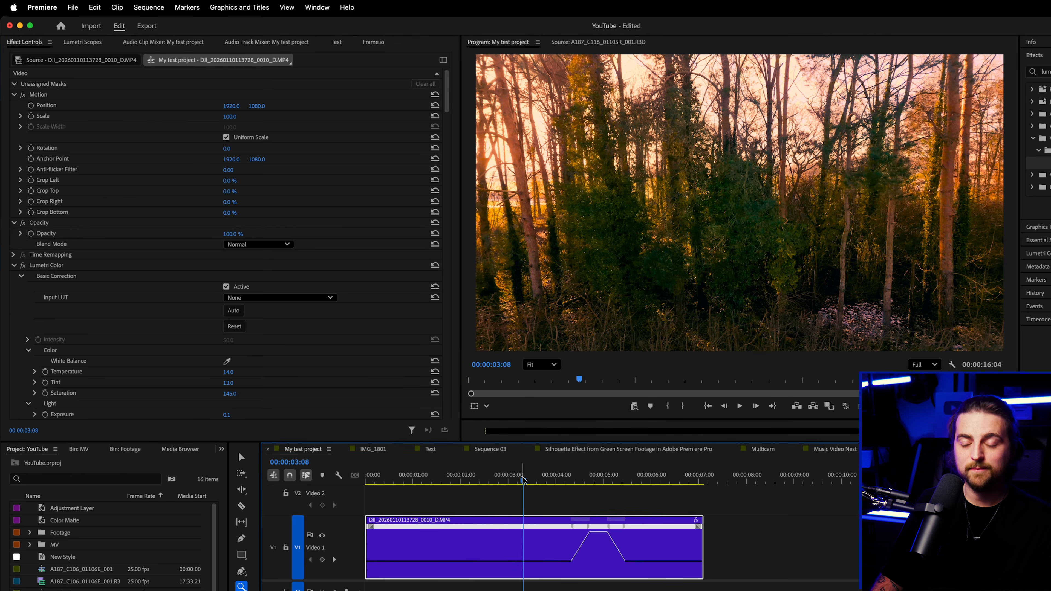
{"action": "left_click", "coordinate": [14, 266]}
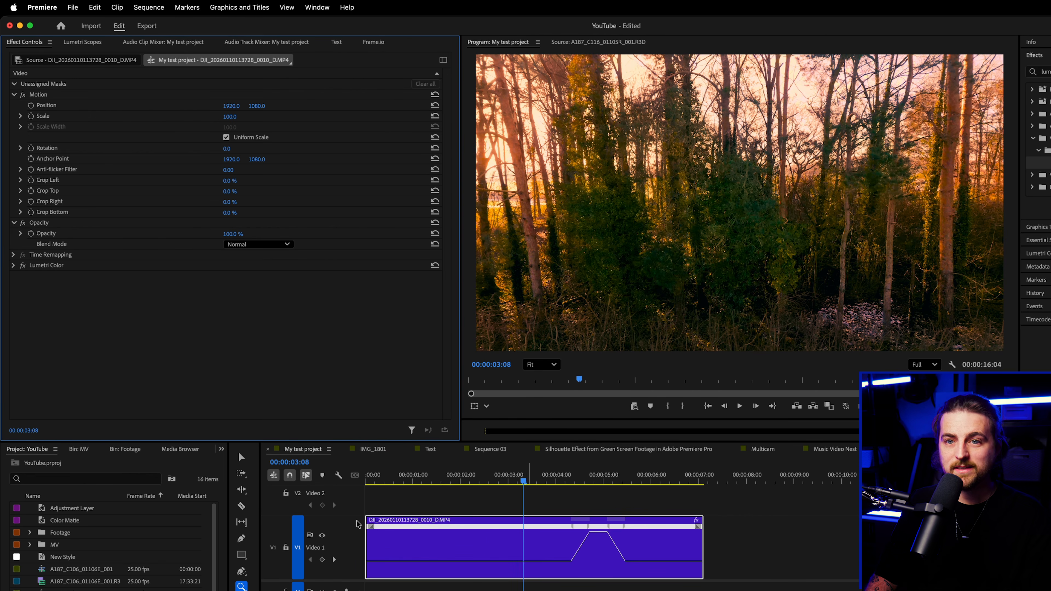
{"action": "left_click", "coordinate": [23, 266]}
{"action": "left_click", "coordinate": [24, 266]}
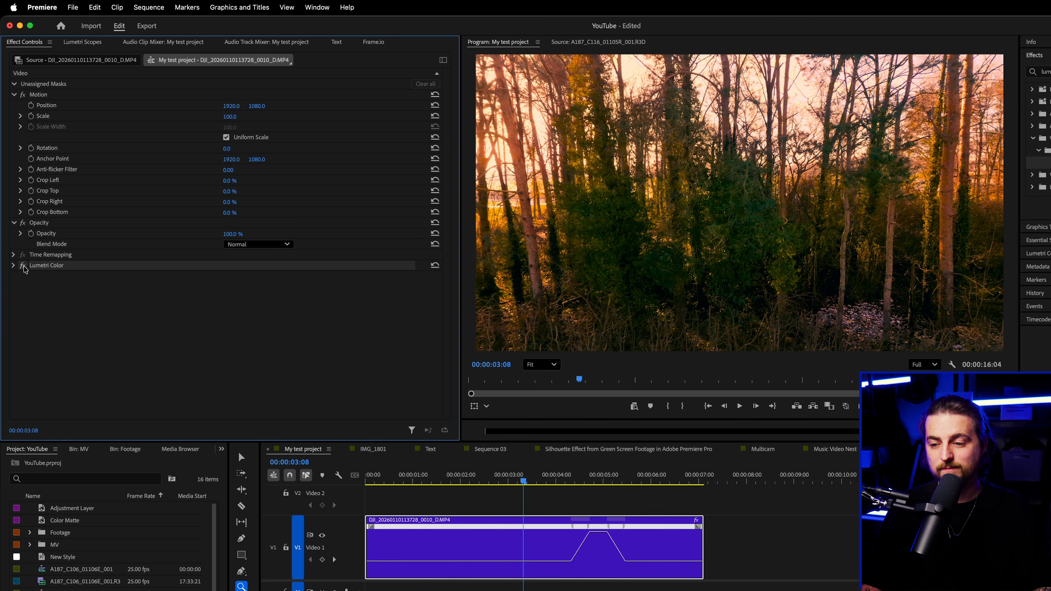
- Play the graded forest clip from about 00:00:02:00 and stop at 00:00:03:13 to review the grade in motion
{"action": "left_click_drag", "start_coordinate": [507, 487], "coordinate": [462, 486]}
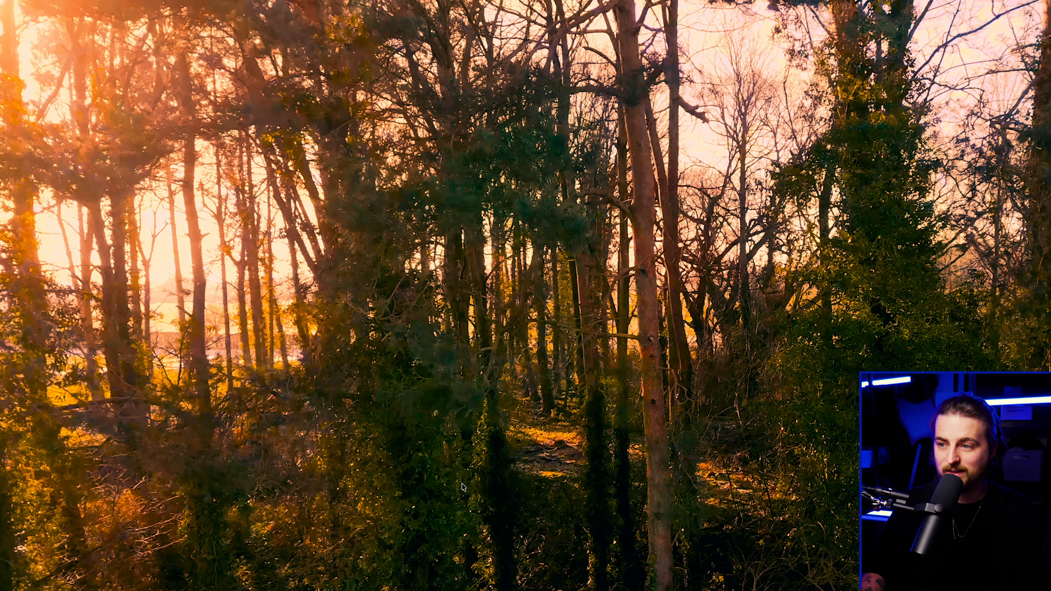
{"action": "key", "text": "space"}
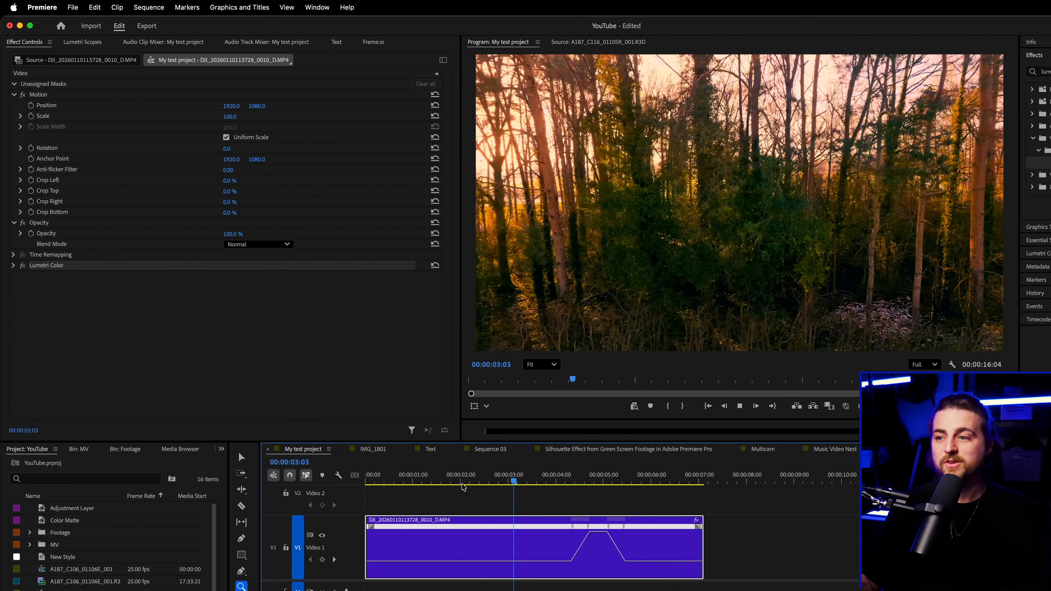
{"action": "key", "text": "space"}
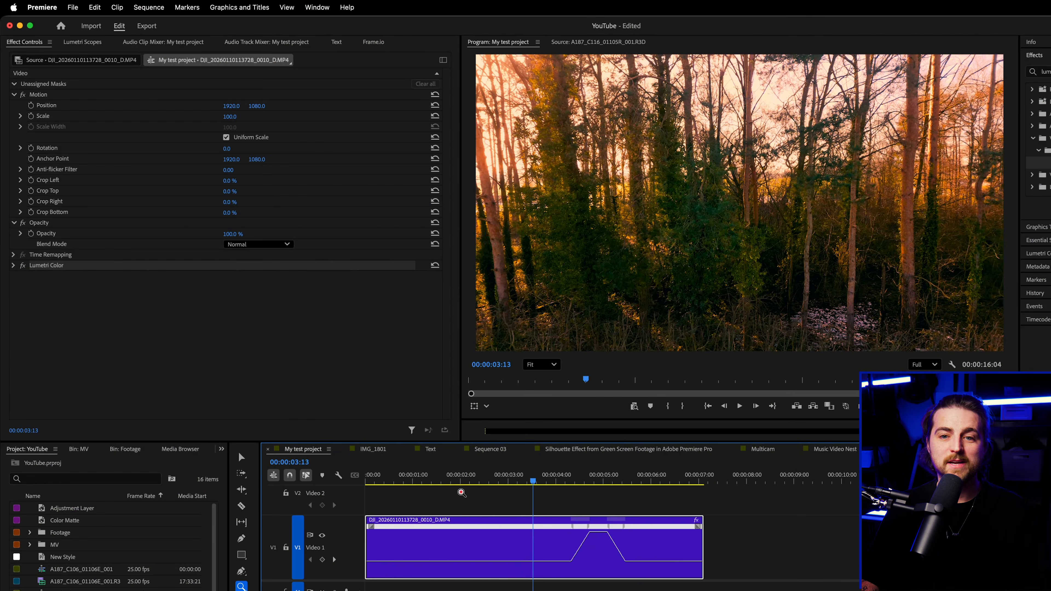
- Compare the clip with Lumetri Color off and on at several points between about 1 and 4 seconds, leaving the effect enabled
{"action": "left_click", "coordinate": [20, 265]}
{"action": "left_click", "coordinate": [20, 265]}
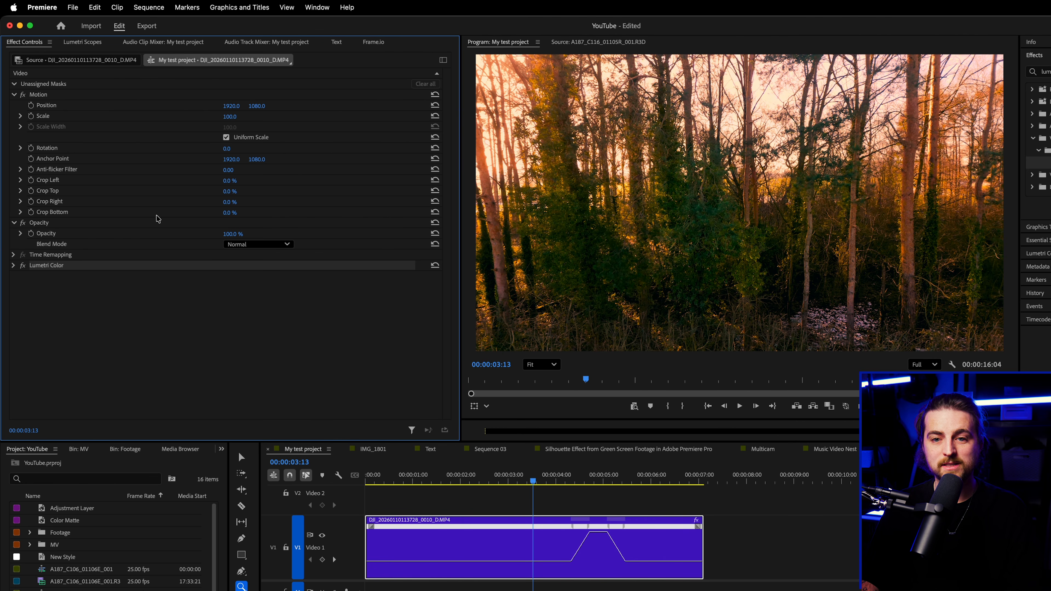
{"action": "left_click", "coordinate": [23, 265]}
{"action": "left_click", "coordinate": [411, 480]}
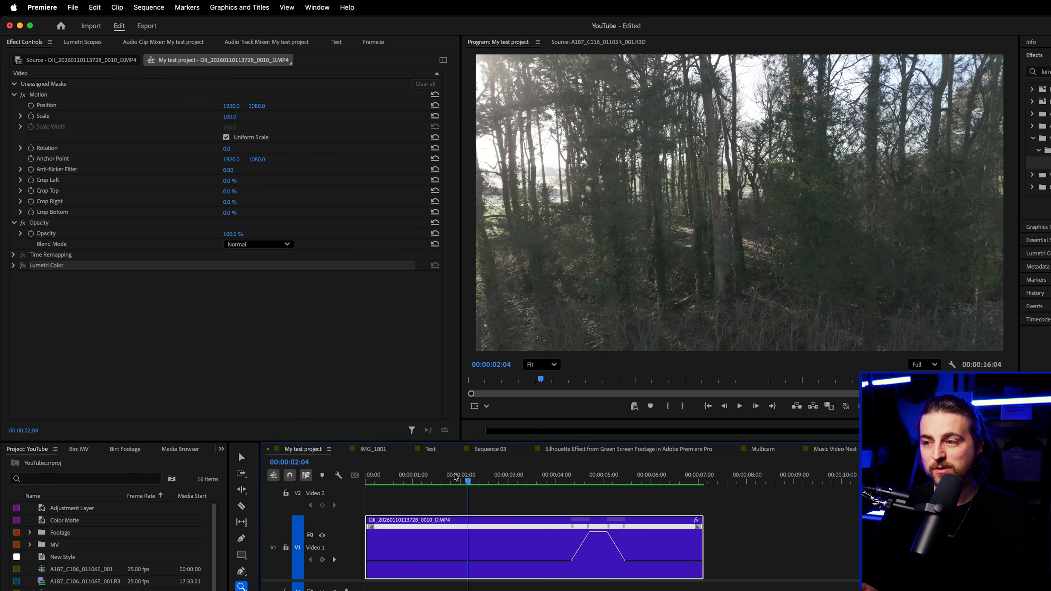
{"action": "left_click", "coordinate": [22, 265]}
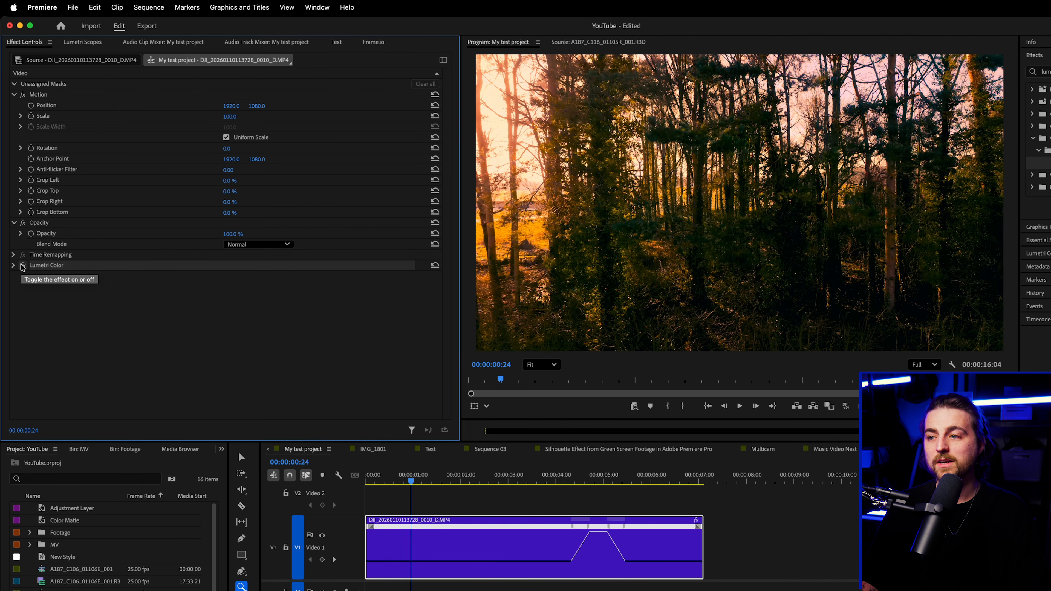
{"action": "left_click", "coordinate": [499, 480]}
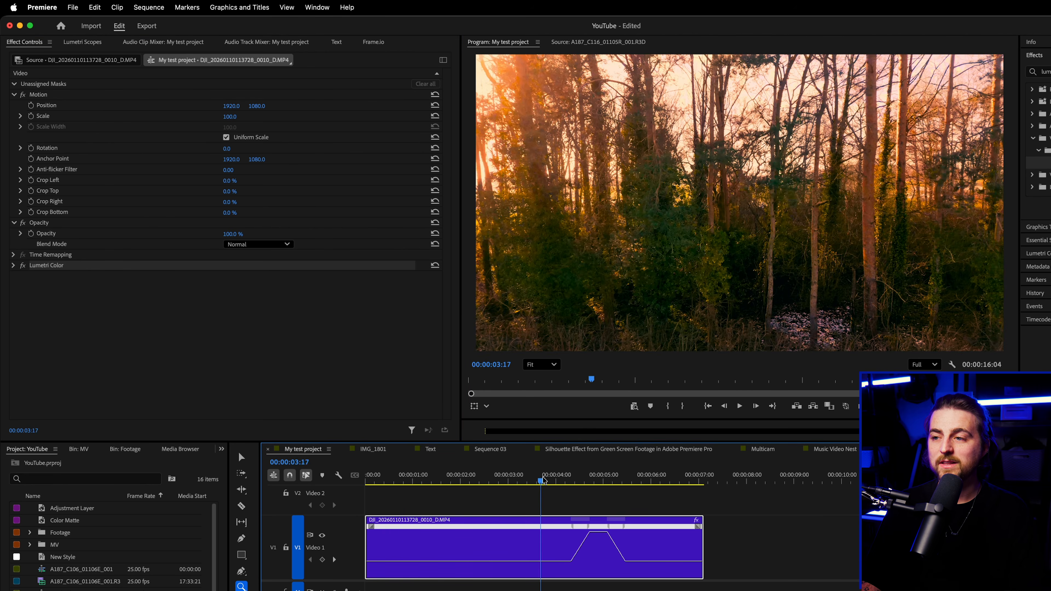